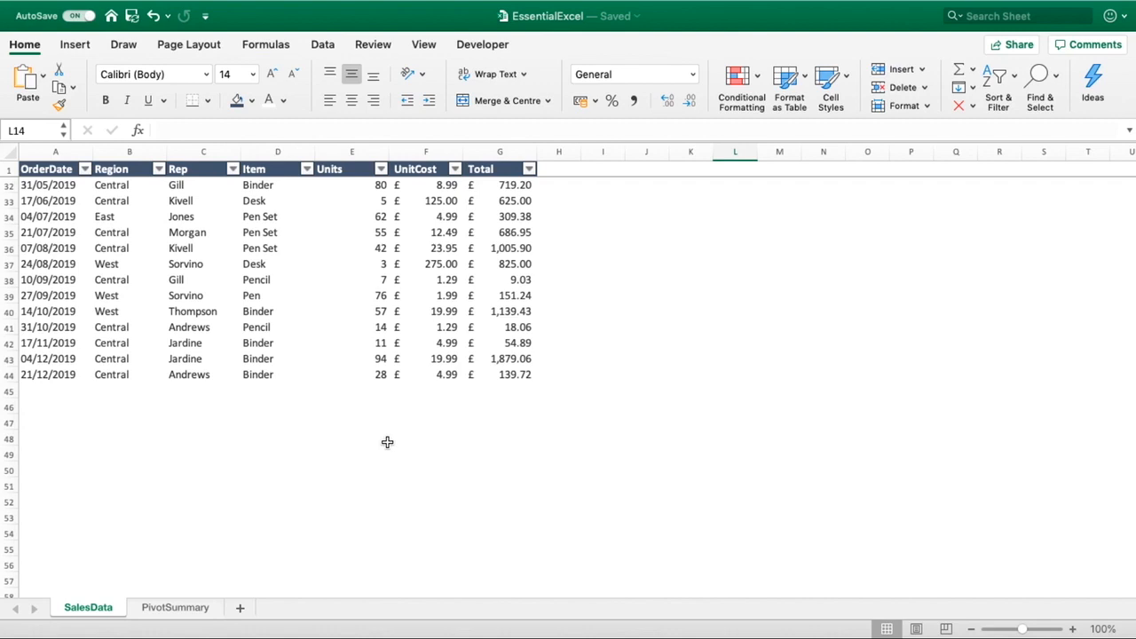
# Step: Check which source range the pivot table on the PivotSummary sheet uses, leaving its data source as is
pyautogui.click(168, 612)
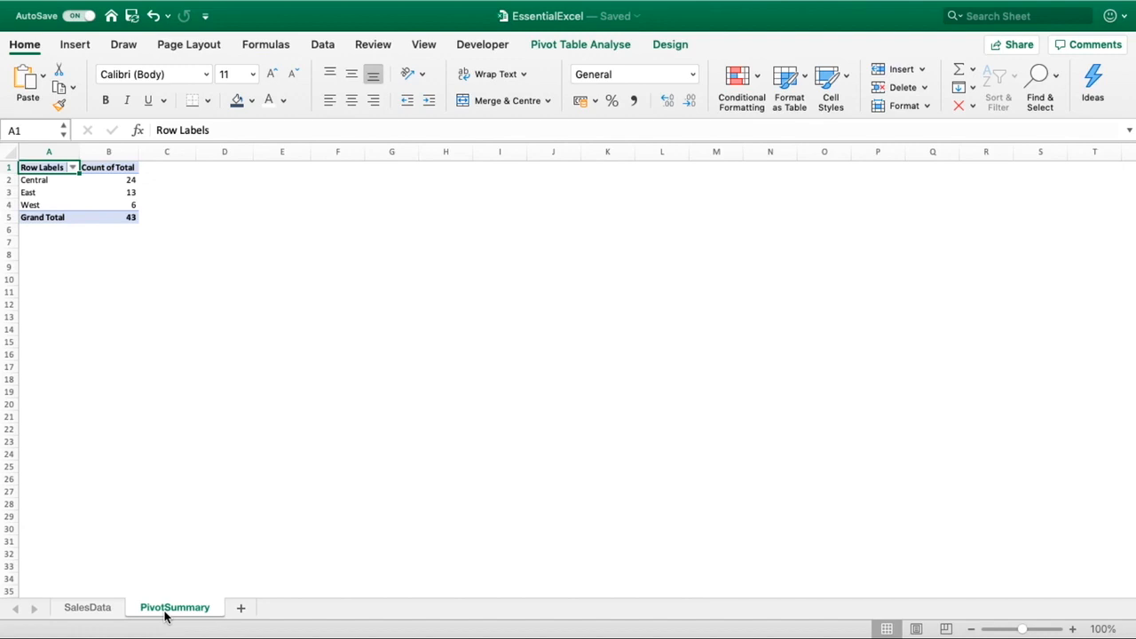
pyautogui.click(61, 203)
pyautogui.click(101, 191)
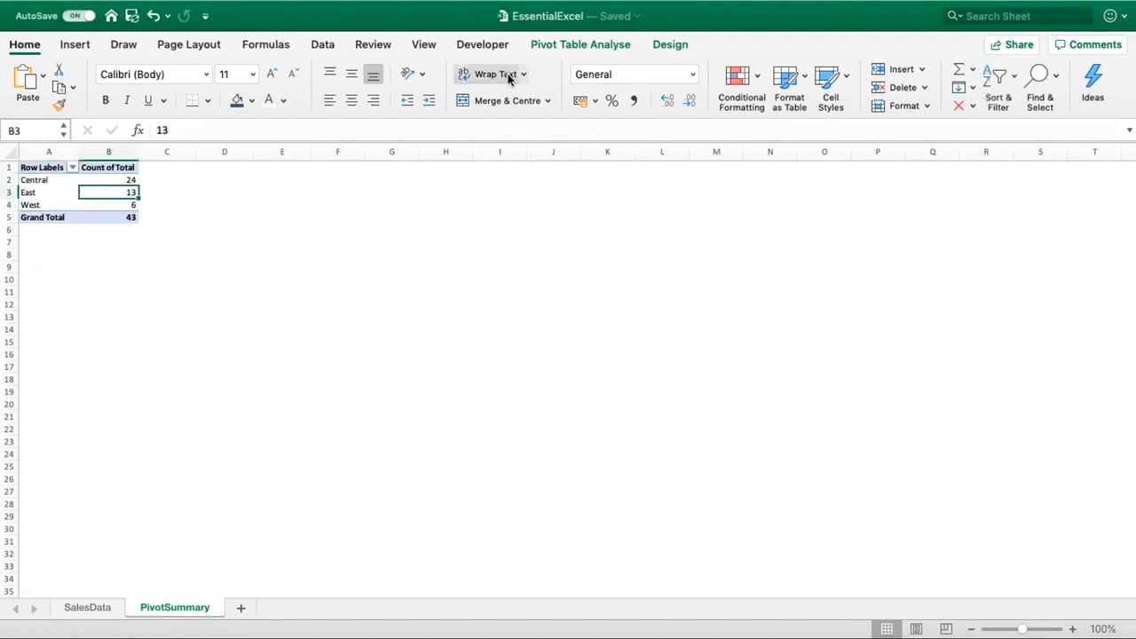
pyautogui.click(578, 45)
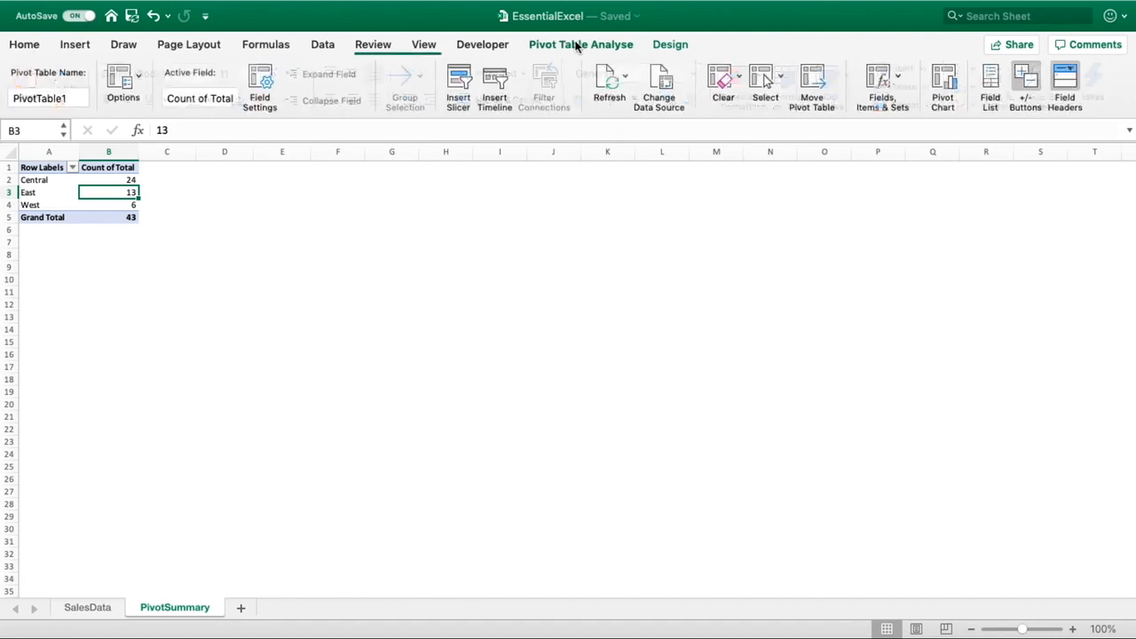
pyautogui.click(672, 100)
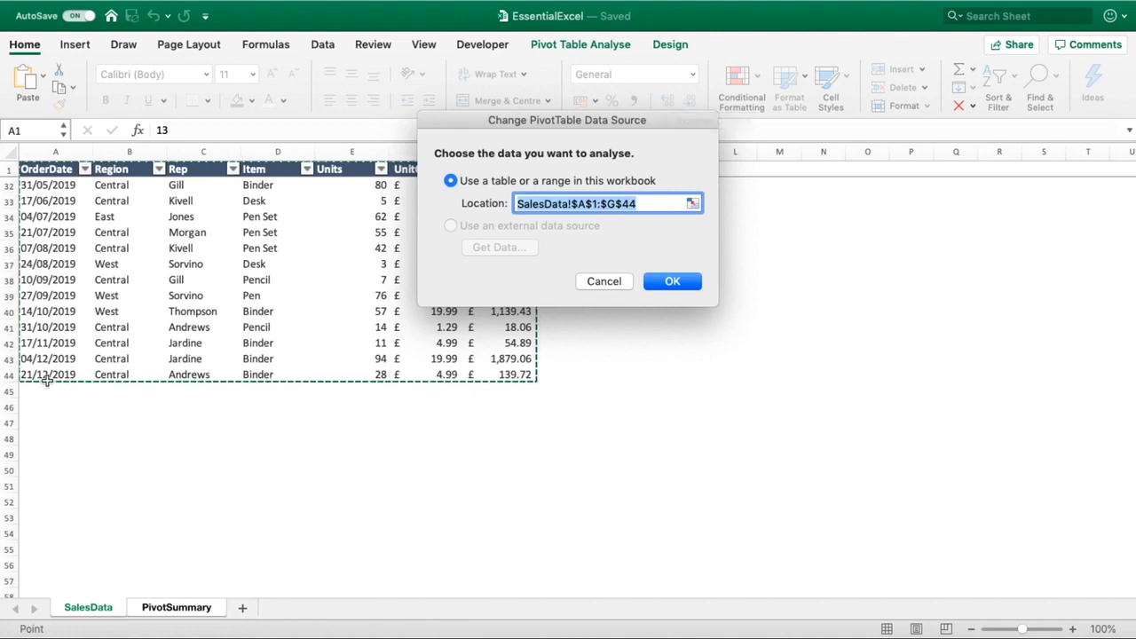
pyautogui.click(591, 286)
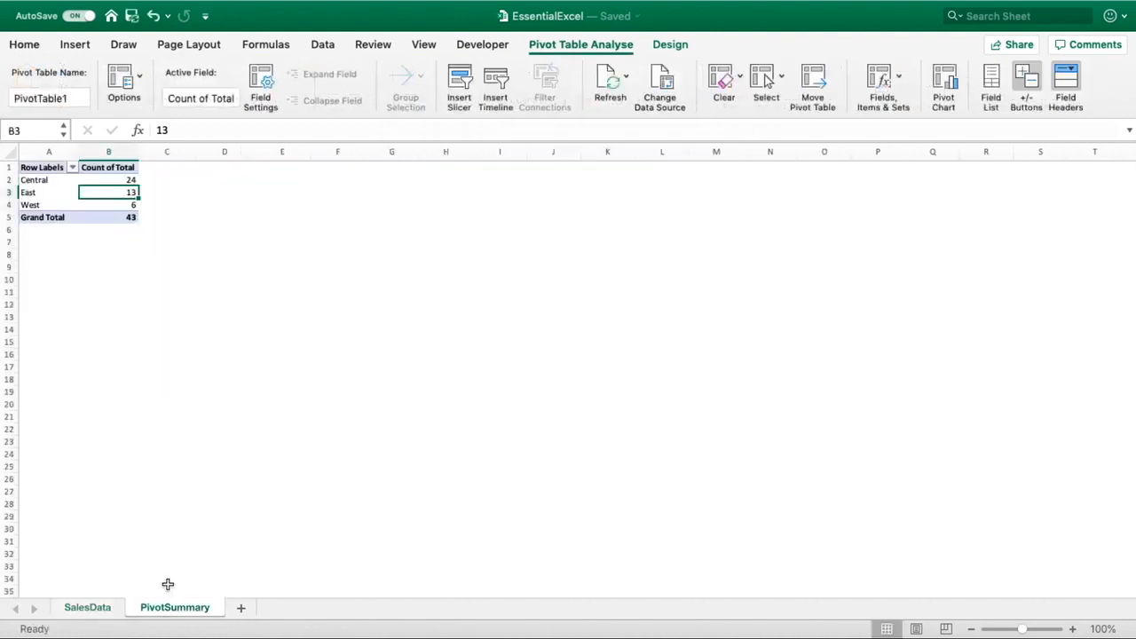
# Step: Start a new record in row 45 of SalesData with order date 22/12/2019, region Central and the rep's name
pyautogui.click(101, 610)
pyautogui.click(44, 388)
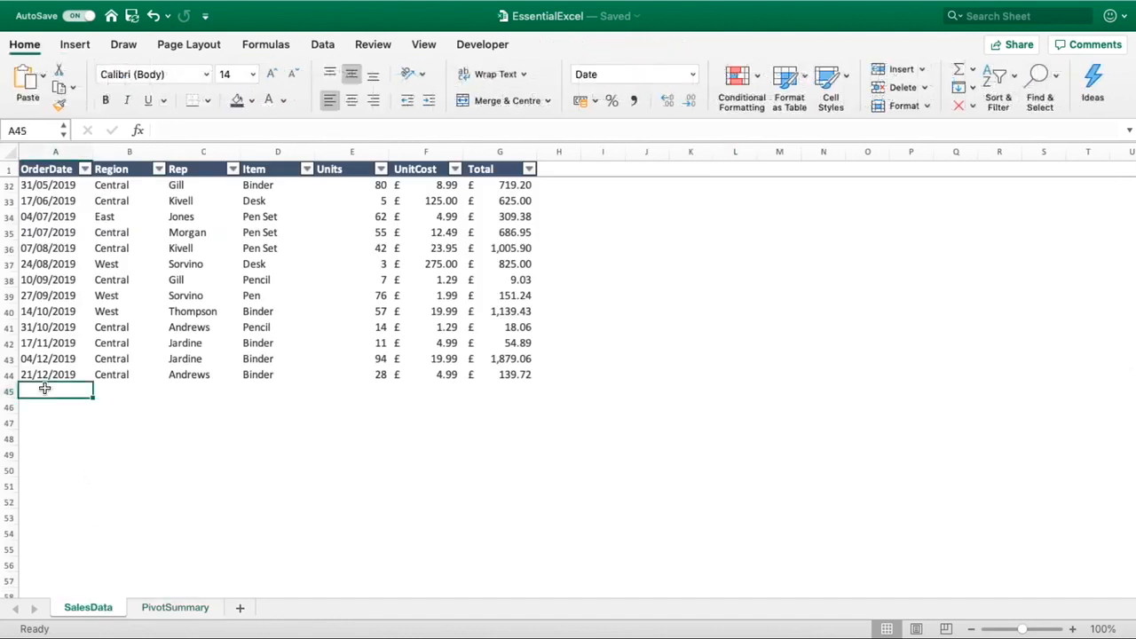
pyautogui.write('22/12')
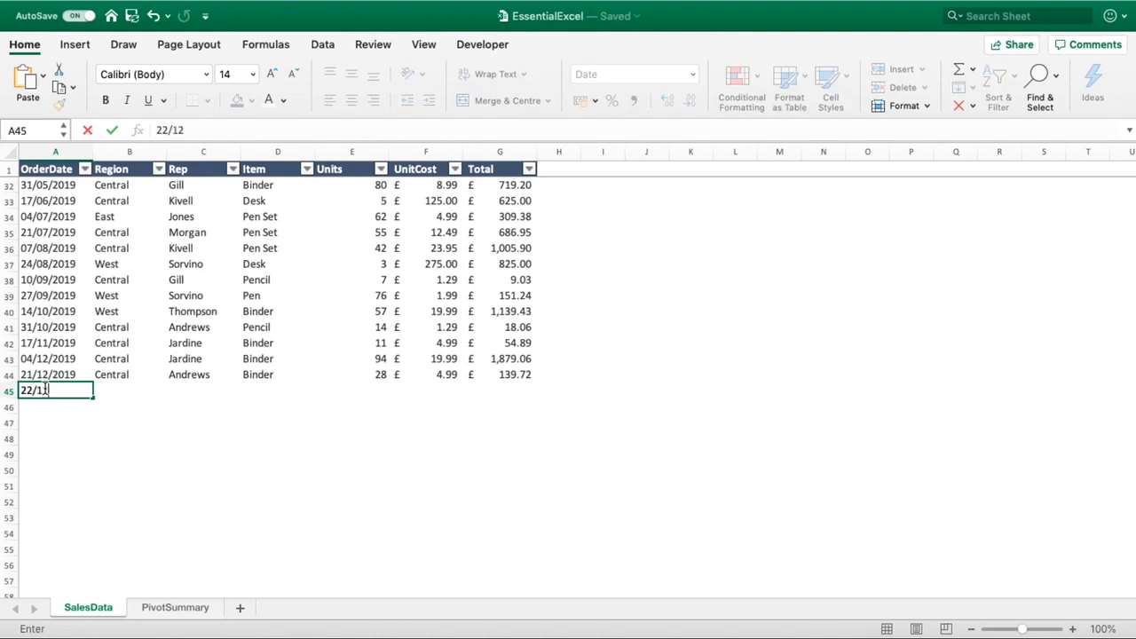
pyautogui.write('/2019')
pyautogui.press('Tab')
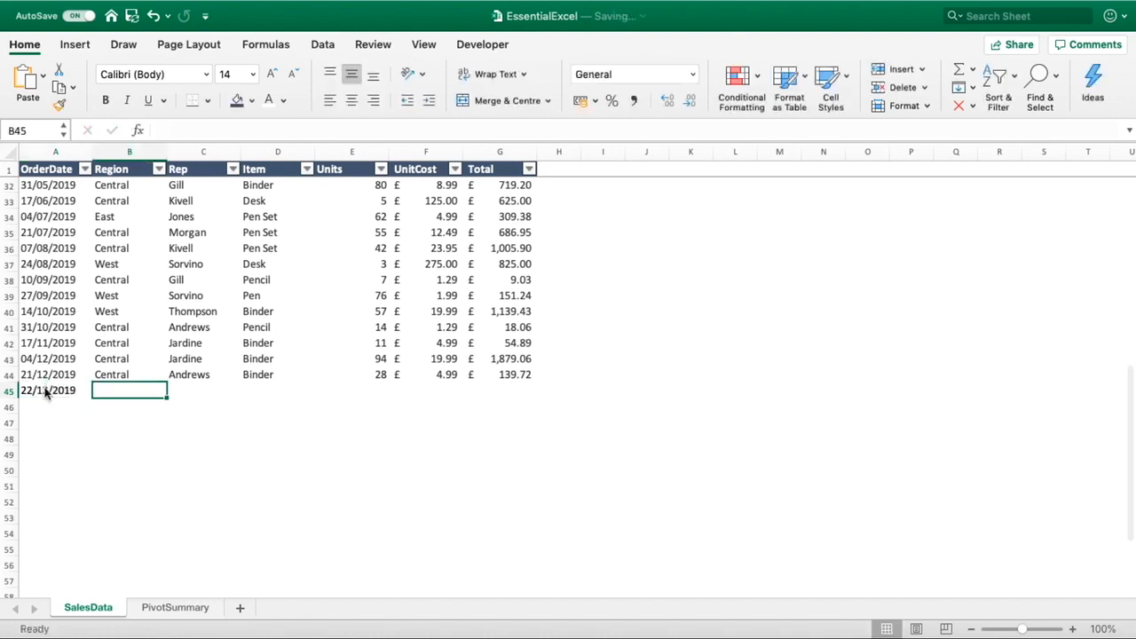
pyautogui.write('Central')
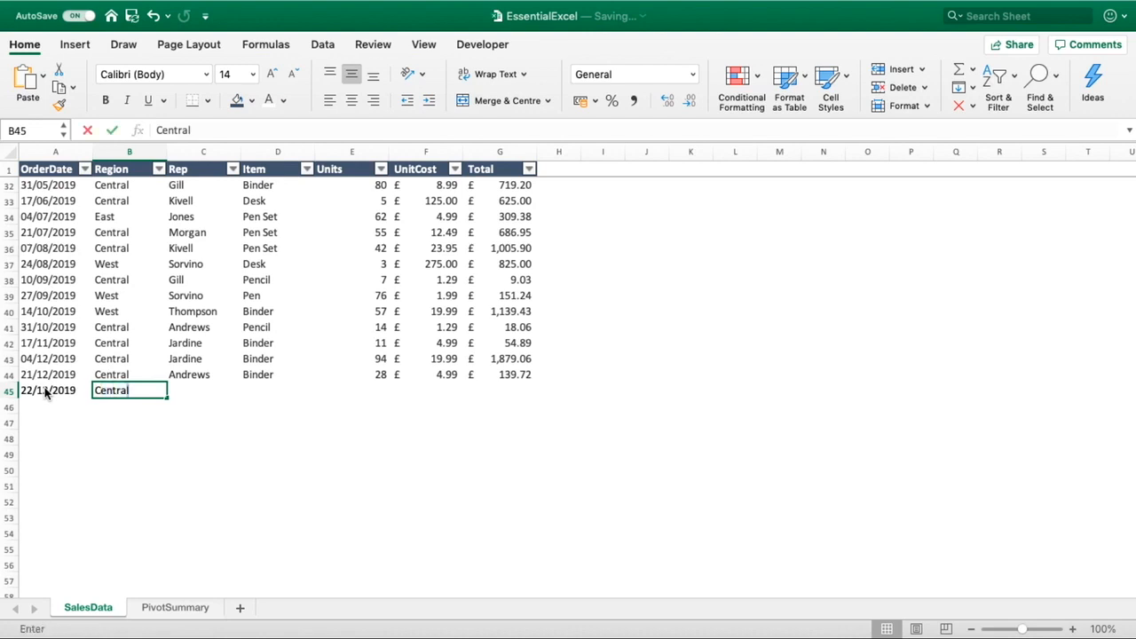
pyautogui.press('Tab')
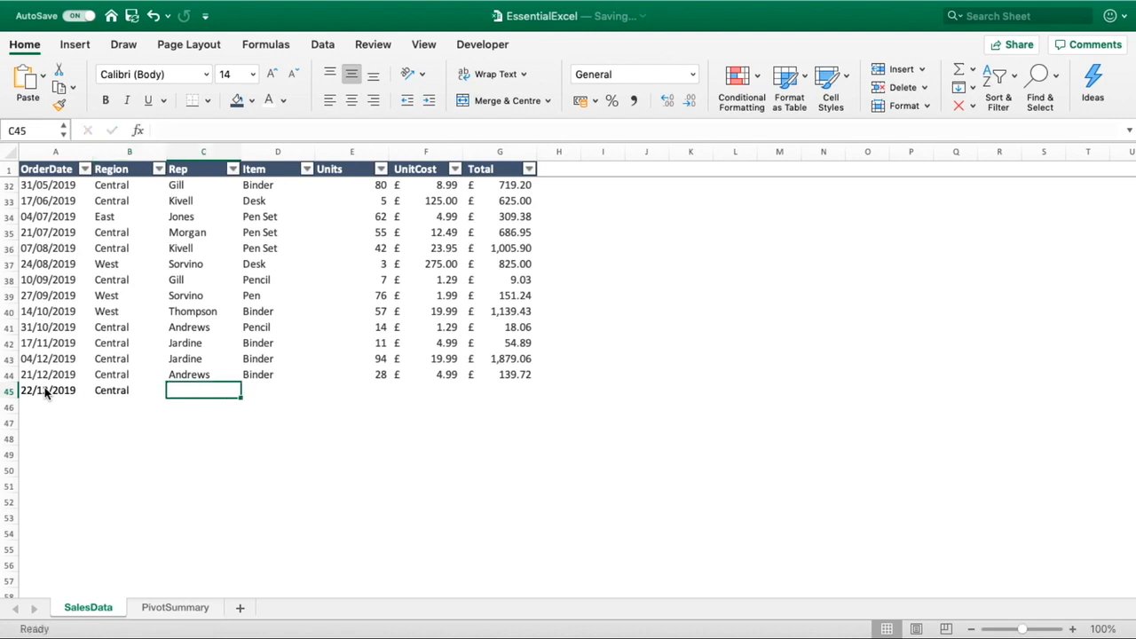
pyautogui.write('Tim')
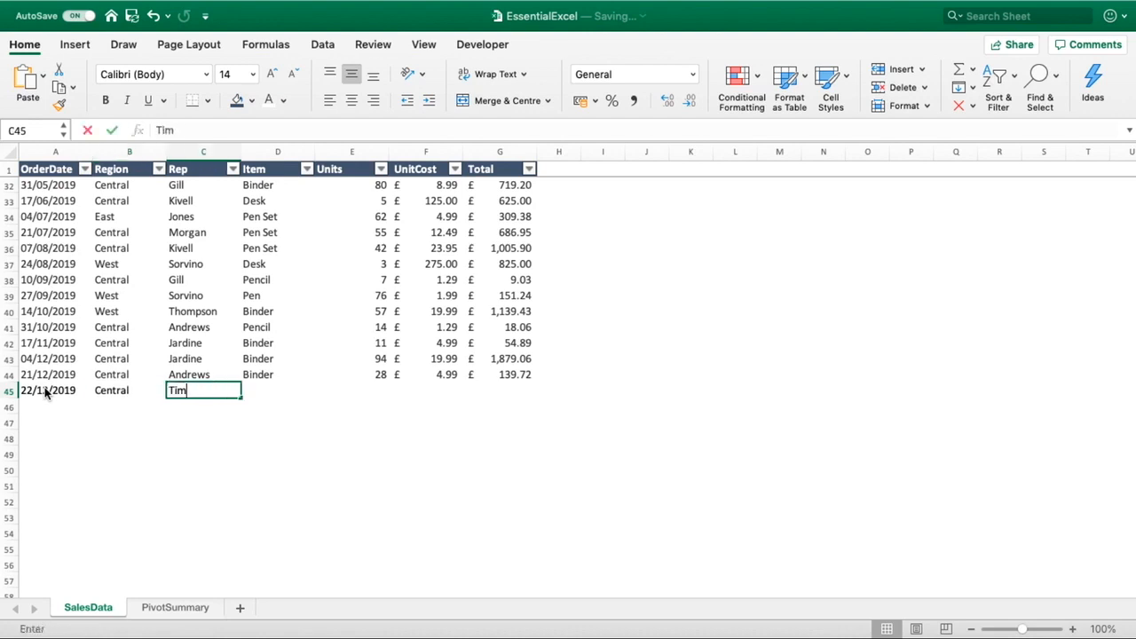
pyautogui.press('Tab')
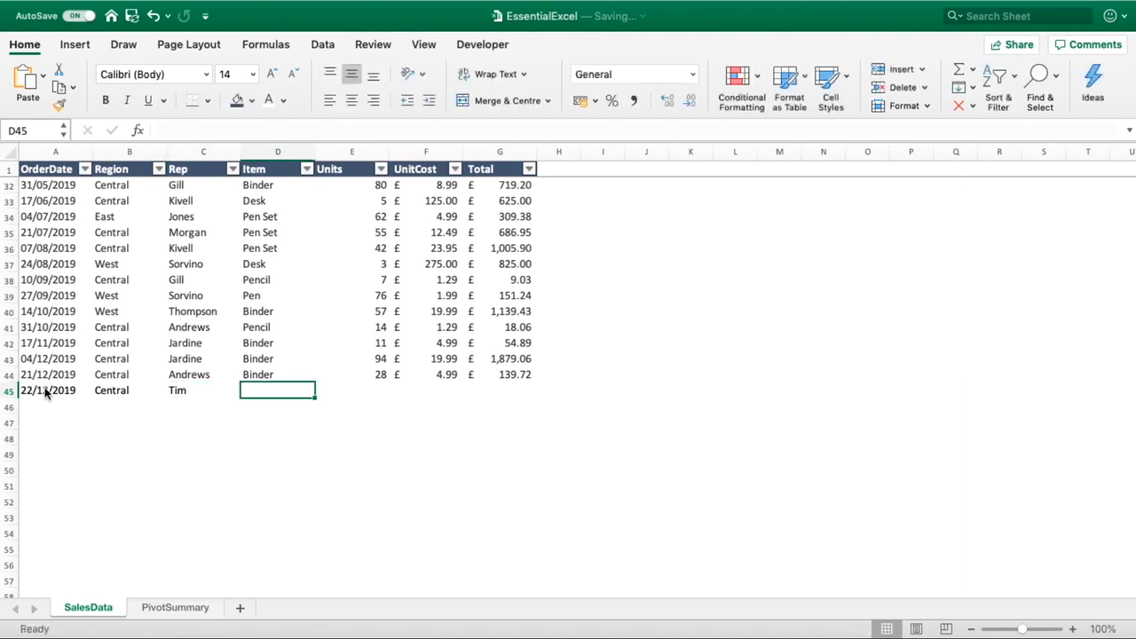
# Step: Complete the record in row 45 with item Desk, 1 unit, unit cost 4.99 and total 4.99
pyautogui.write('Desk')
pyautogui.press('Tab')
pyautogui.write('1')
pyautogui.press('Tab')
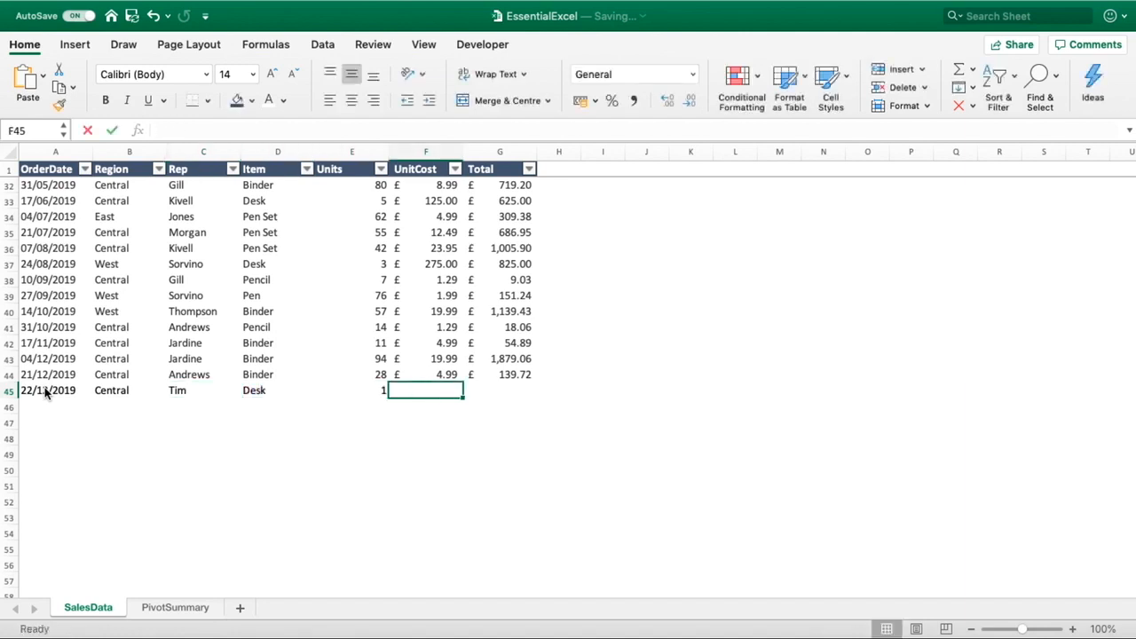
pyautogui.write('5')
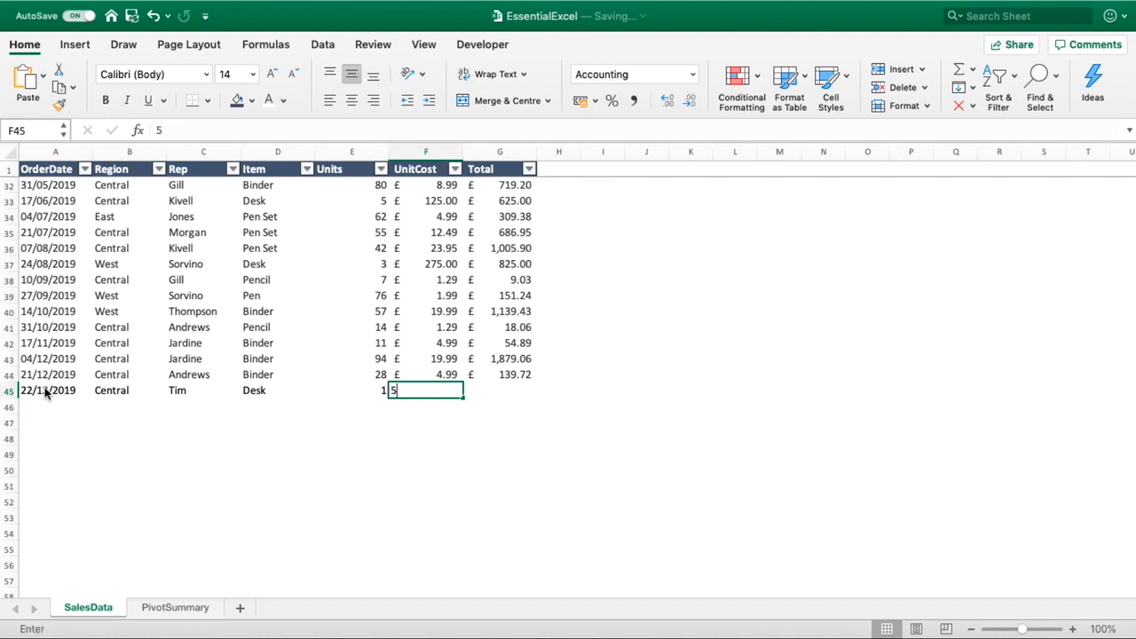
pyautogui.press('BackSpace')
pyautogui.write('4.99')
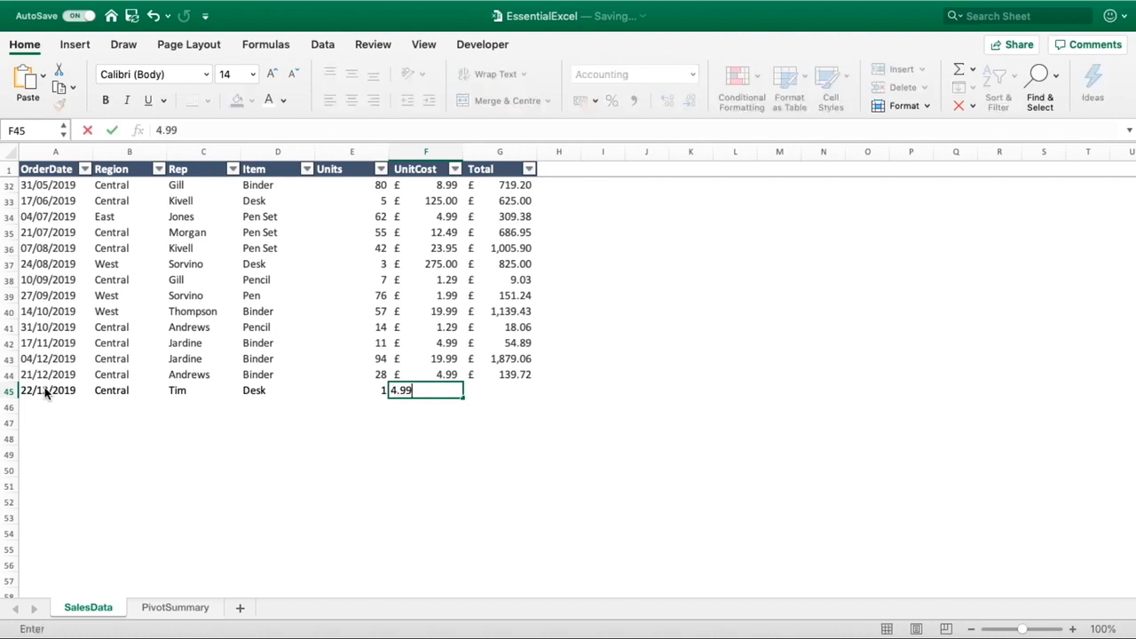
pyautogui.press('Tab')
pyautogui.write('4.99')
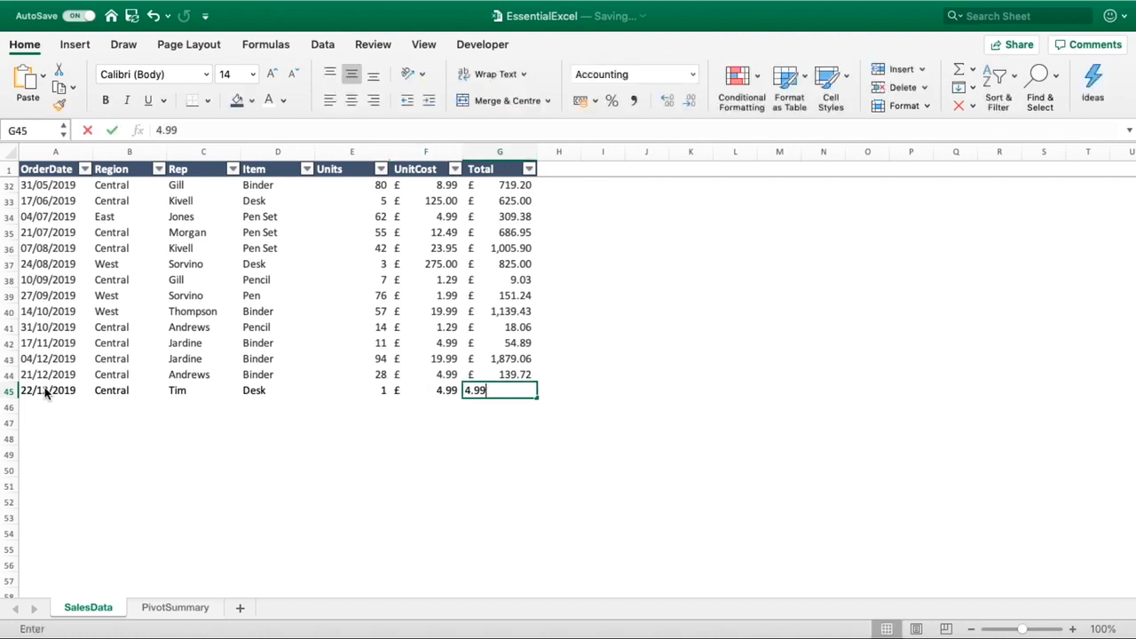
pyautogui.press('Tab')
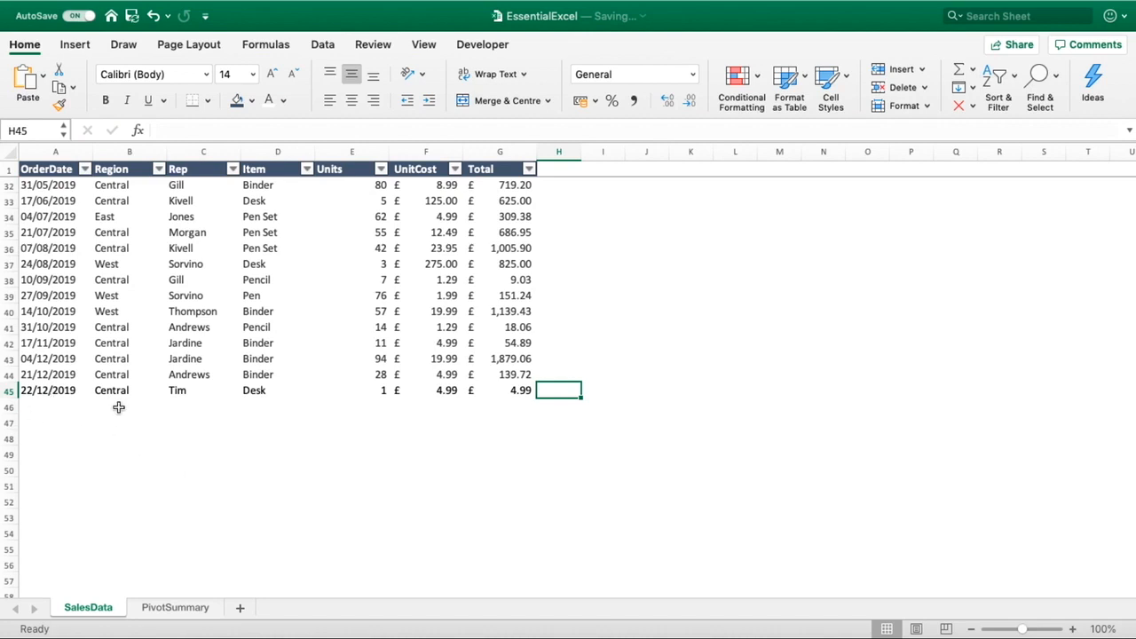
# Step: Change the PivotSummary pivot table's data source to SalesData!$A$1:$G$45 to include the new row
pyautogui.click(192, 609)
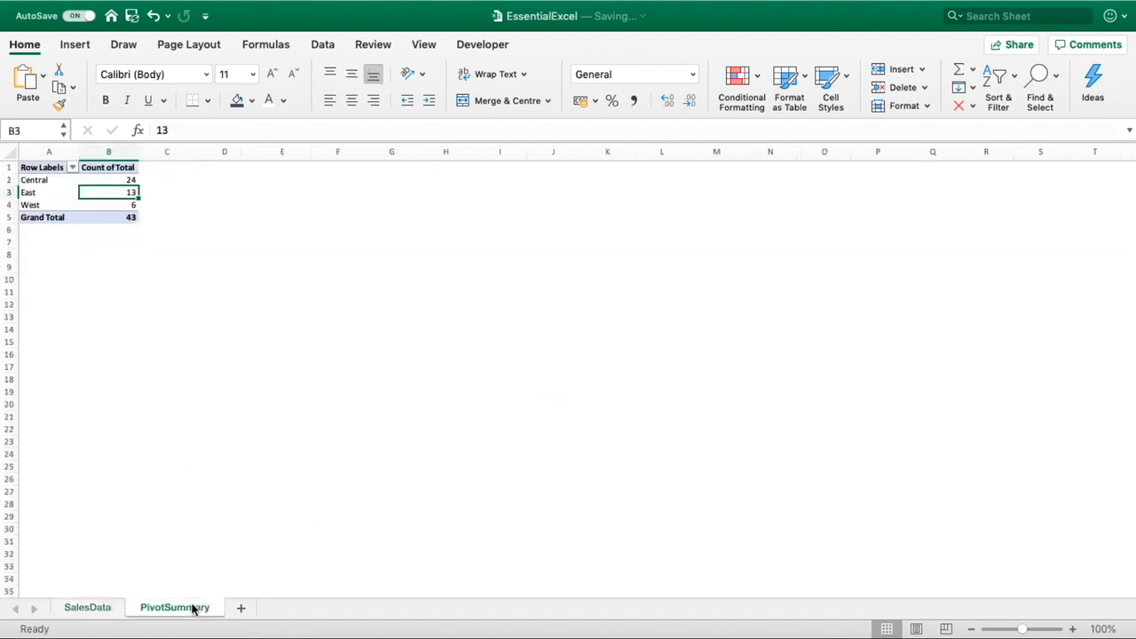
pyautogui.click(579, 45)
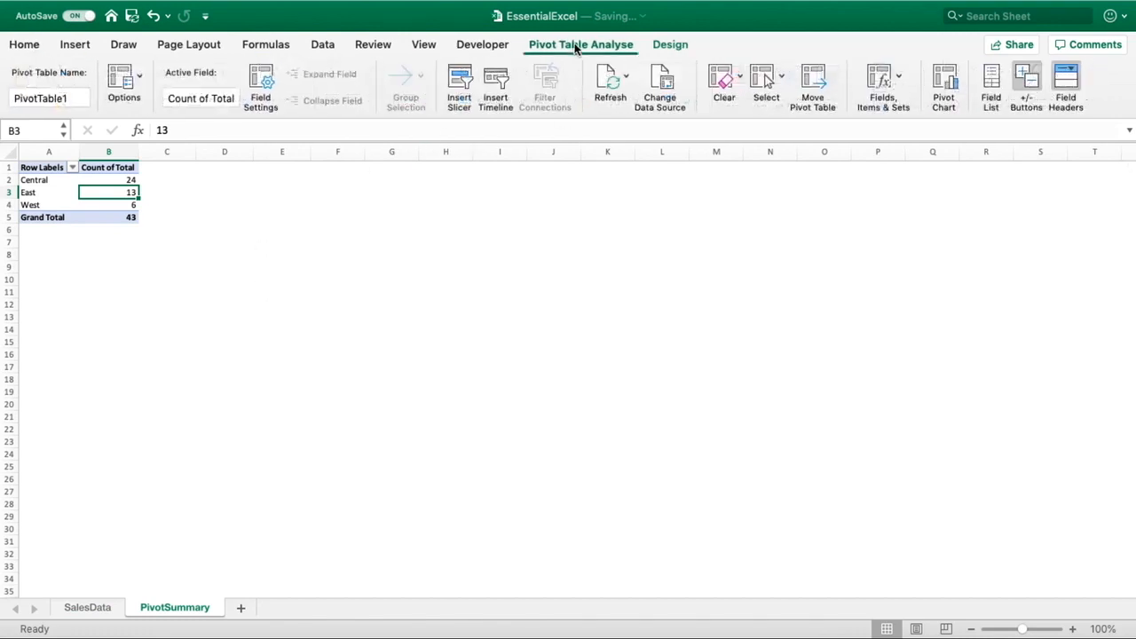
pyautogui.click(658, 89)
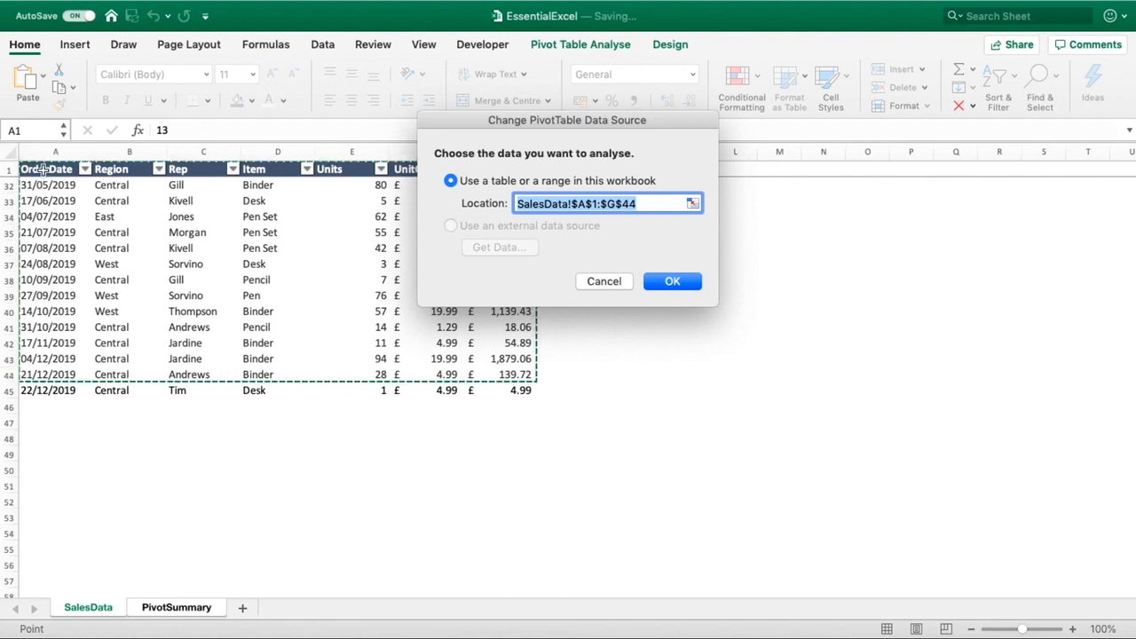
pyautogui.click(647, 207)
pyautogui.press('BackSpace')
pyautogui.write('5')
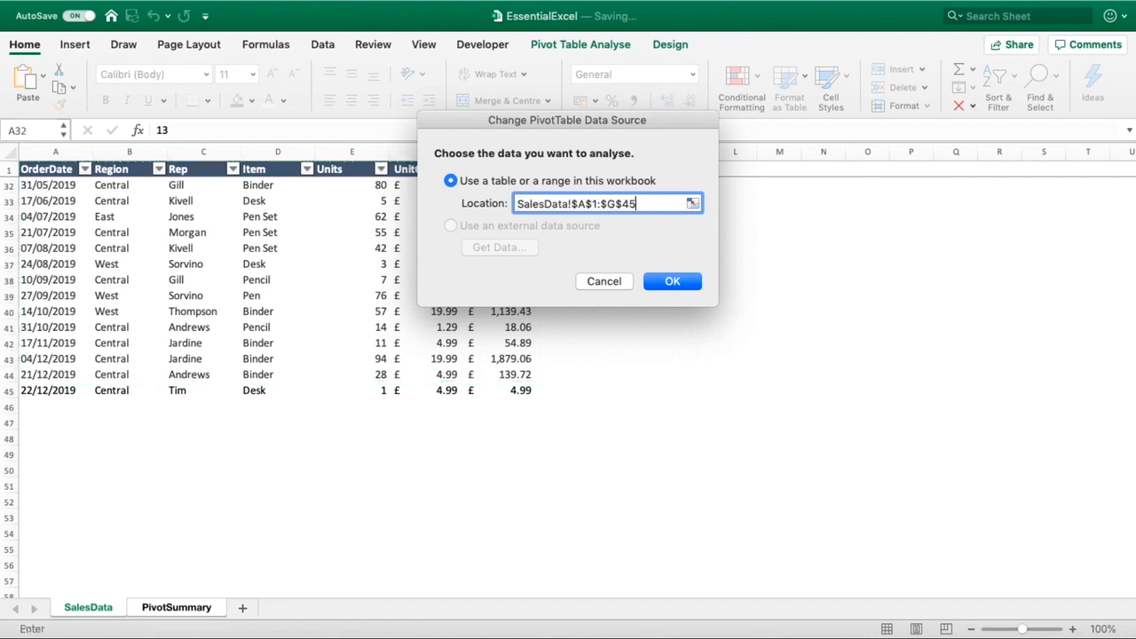
pyautogui.press('Return')
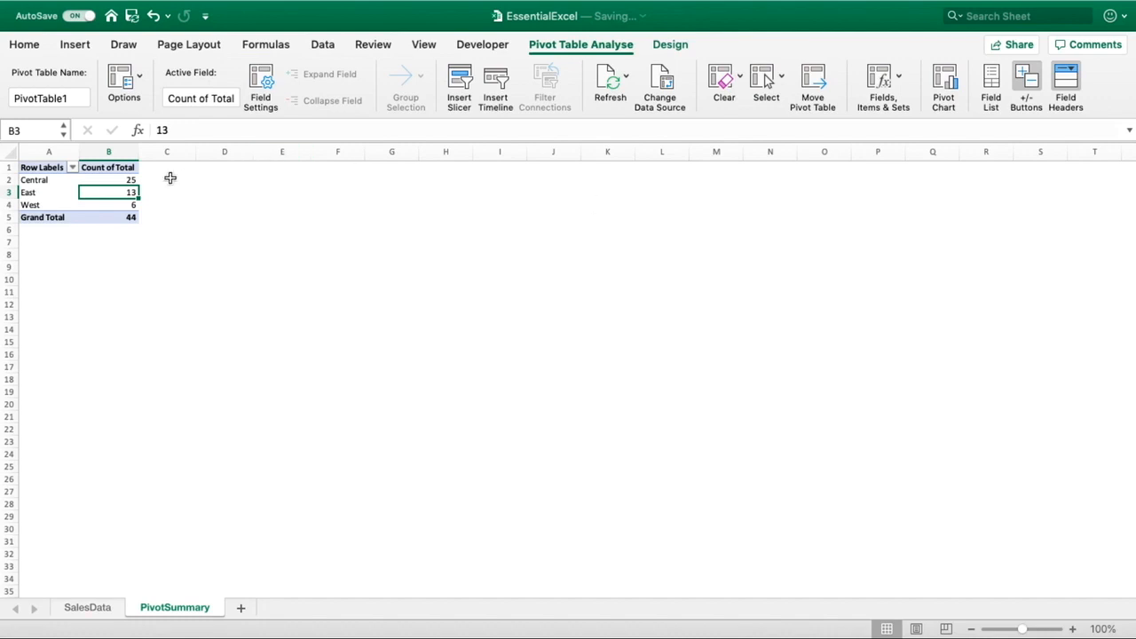
# Step: Compare the pivot table's Central count with the SalesData sheet and review the pivot table's source range
pyautogui.click(133, 181)
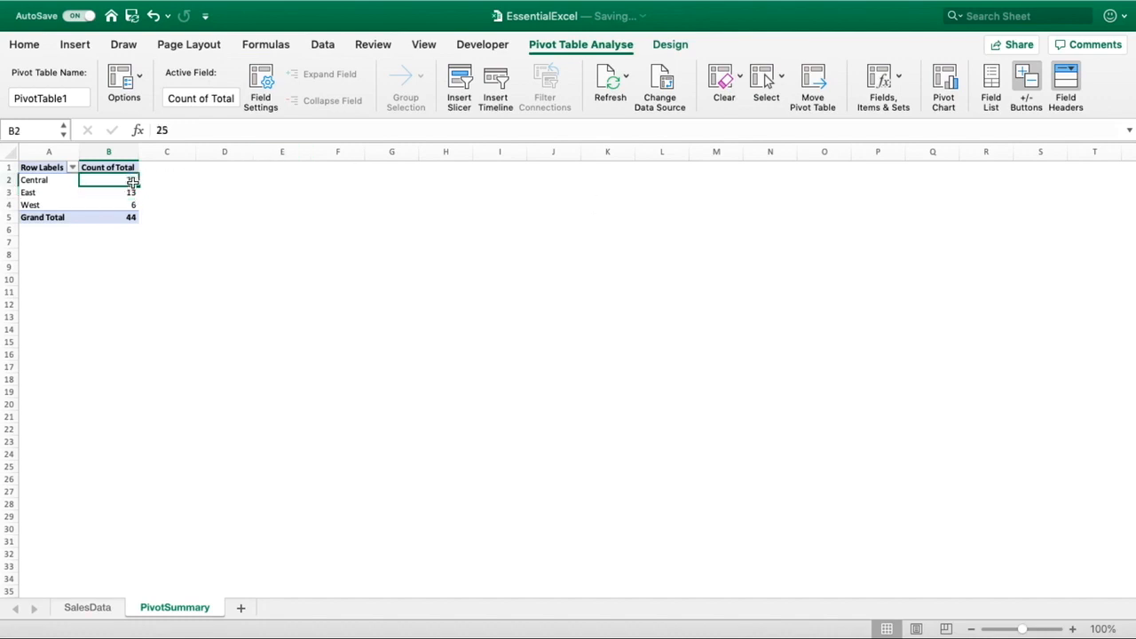
pyautogui.click(101, 607)
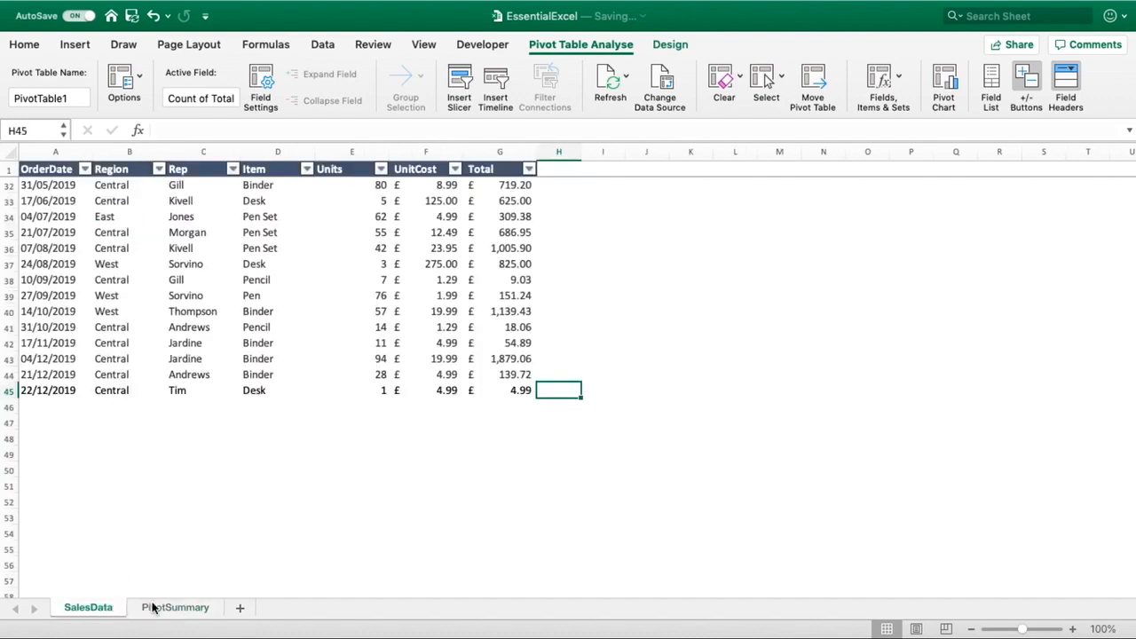
pyautogui.click(153, 607)
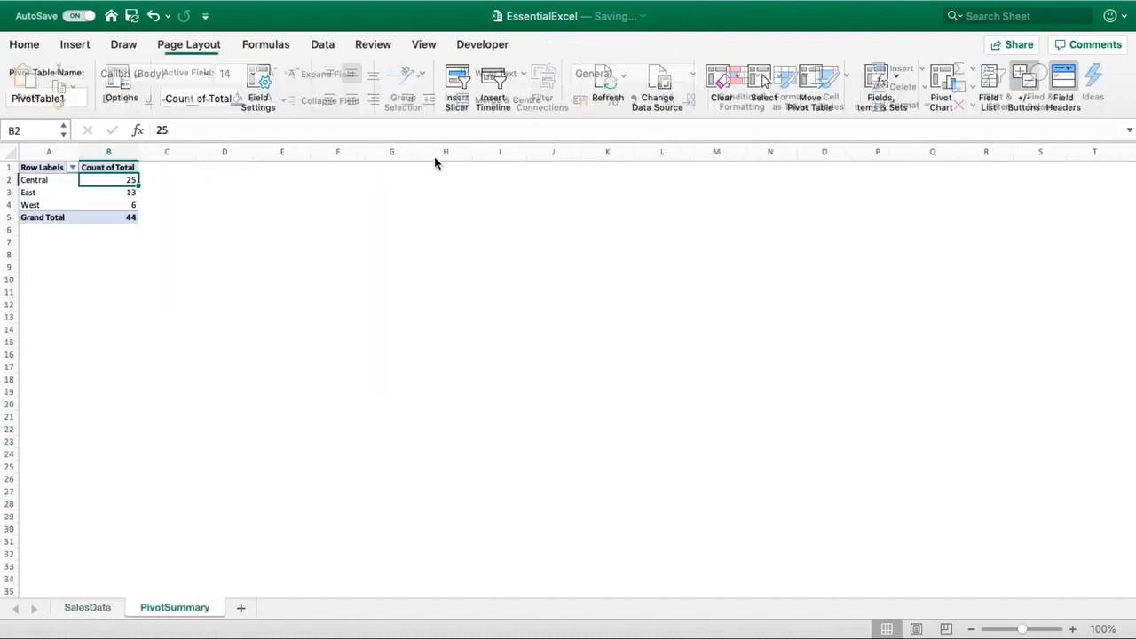
pyautogui.click(665, 84)
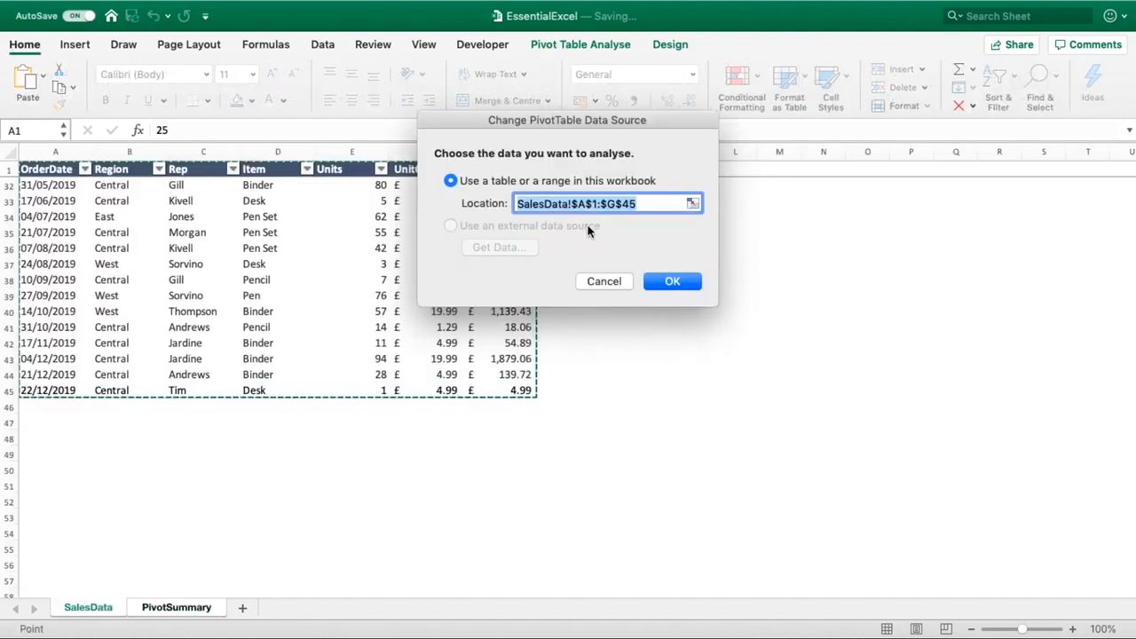
pyautogui.click(597, 283)
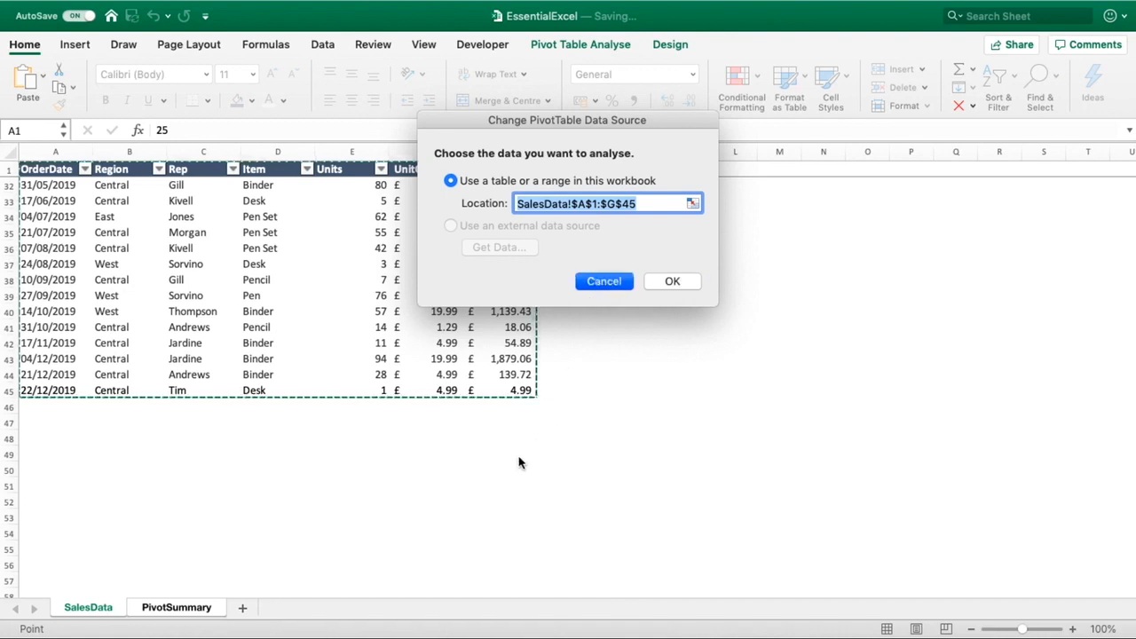
# Step: Convert the range A1:G45 on the SalesData sheet into a table with headers
pyautogui.click(88, 608)
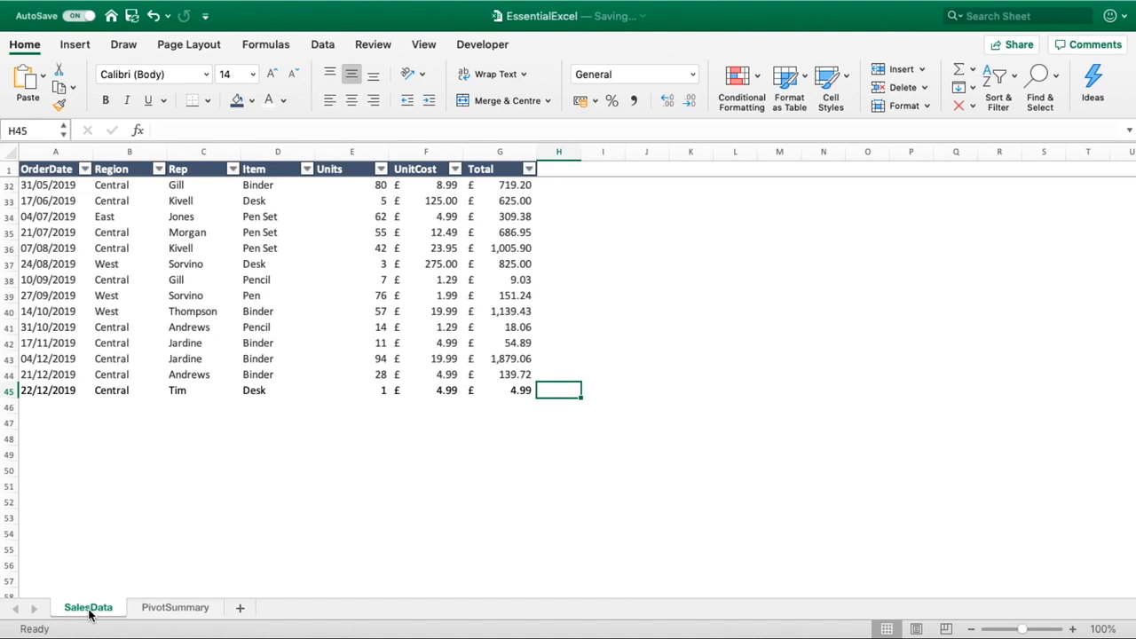
pyautogui.press('super+Left')
pyautogui.press('super+Up')
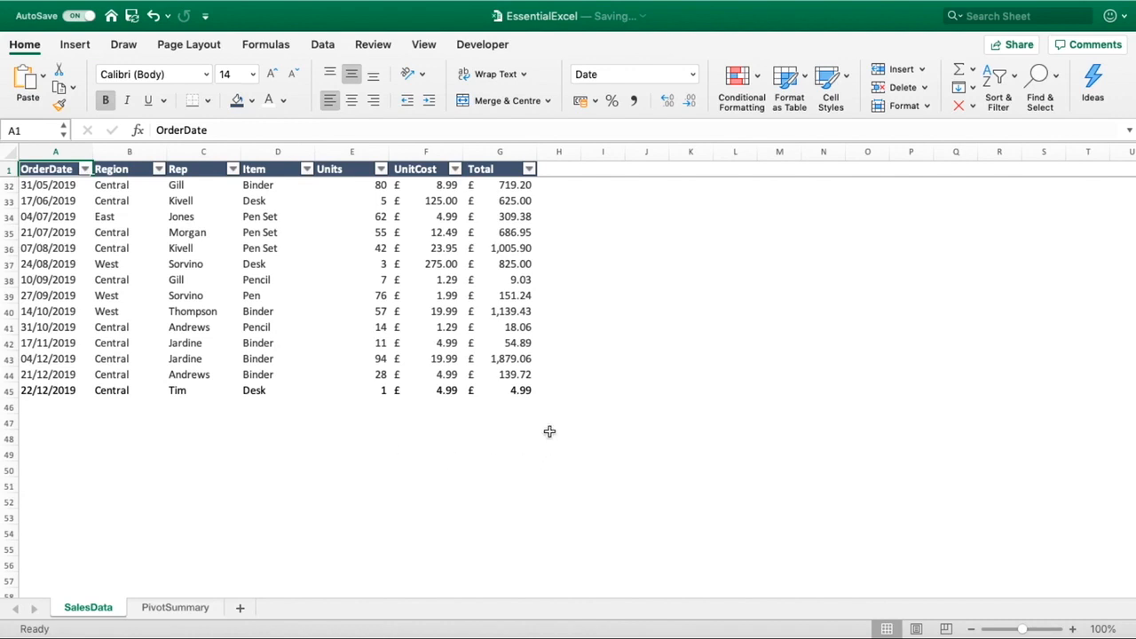
pyautogui.keyDown('shift'); pyautogui.click(513, 392); pyautogui.keyUp('shift')
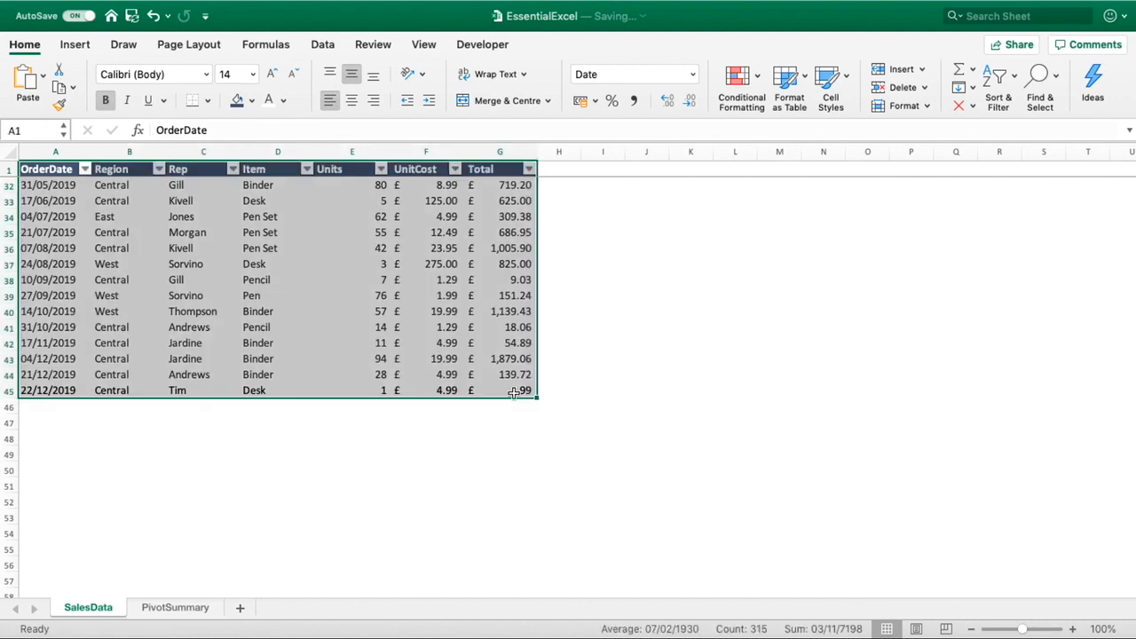
pyautogui.click(79, 48)
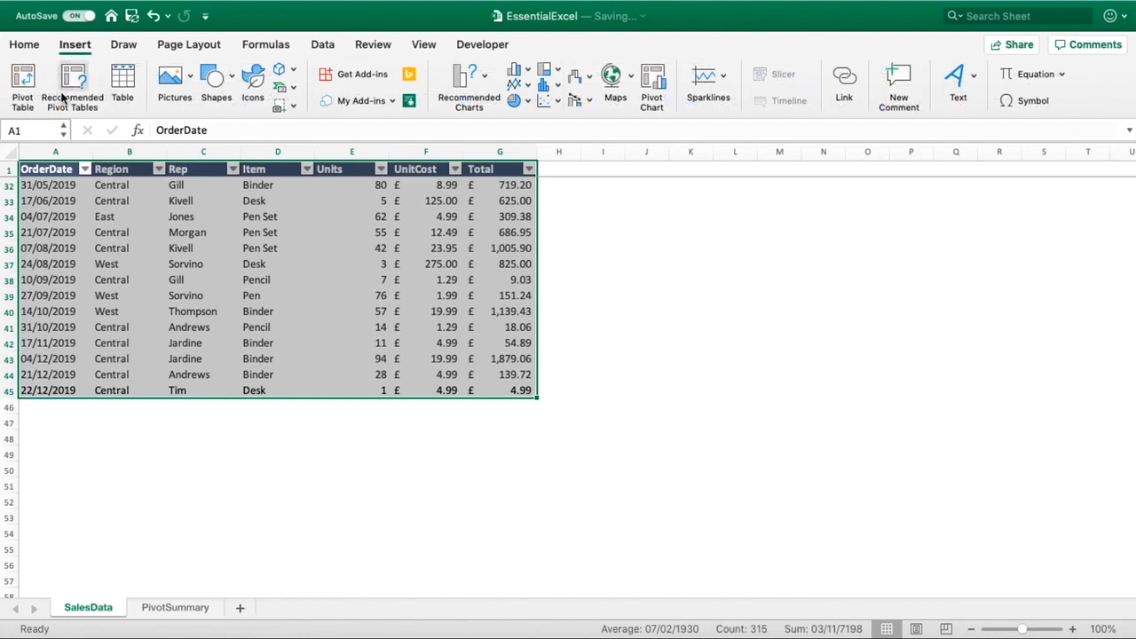
pyautogui.click(128, 86)
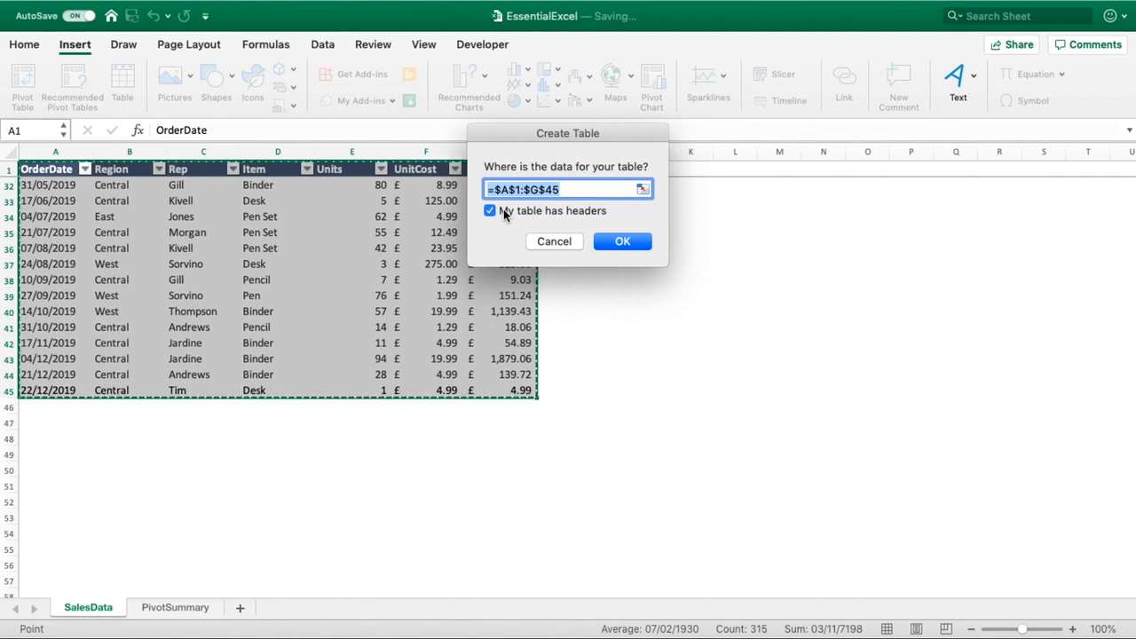
pyautogui.click(607, 244)
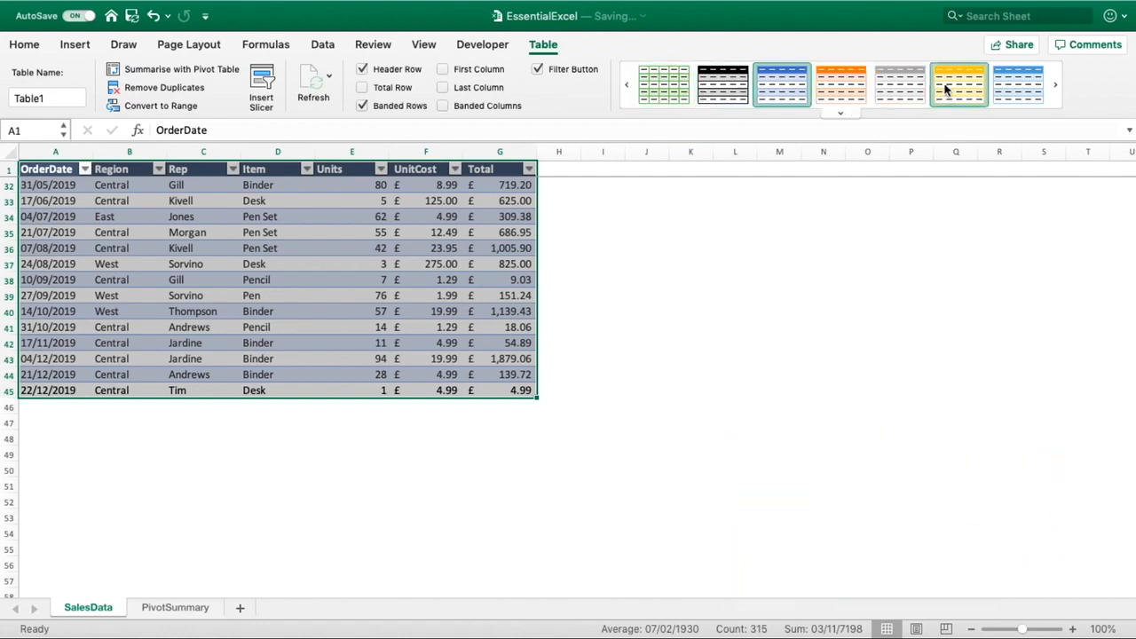
# Step: Try the orange and grey table styles on the sales table, then restore the blue banded style
pyautogui.click(855, 93)
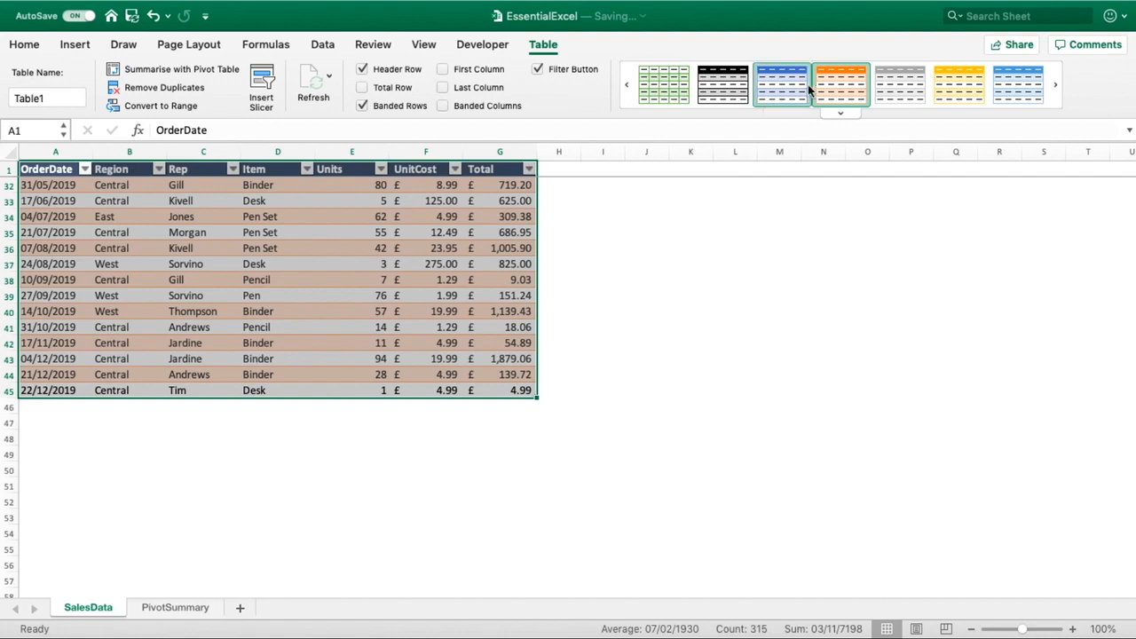
pyautogui.click(887, 85)
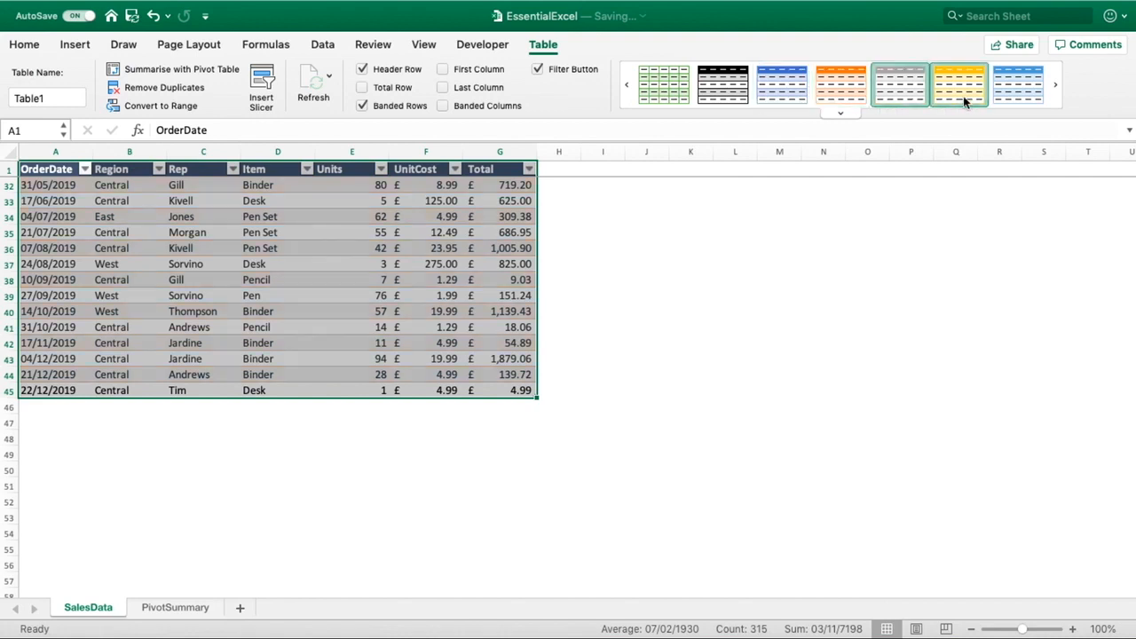
pyautogui.click(786, 84)
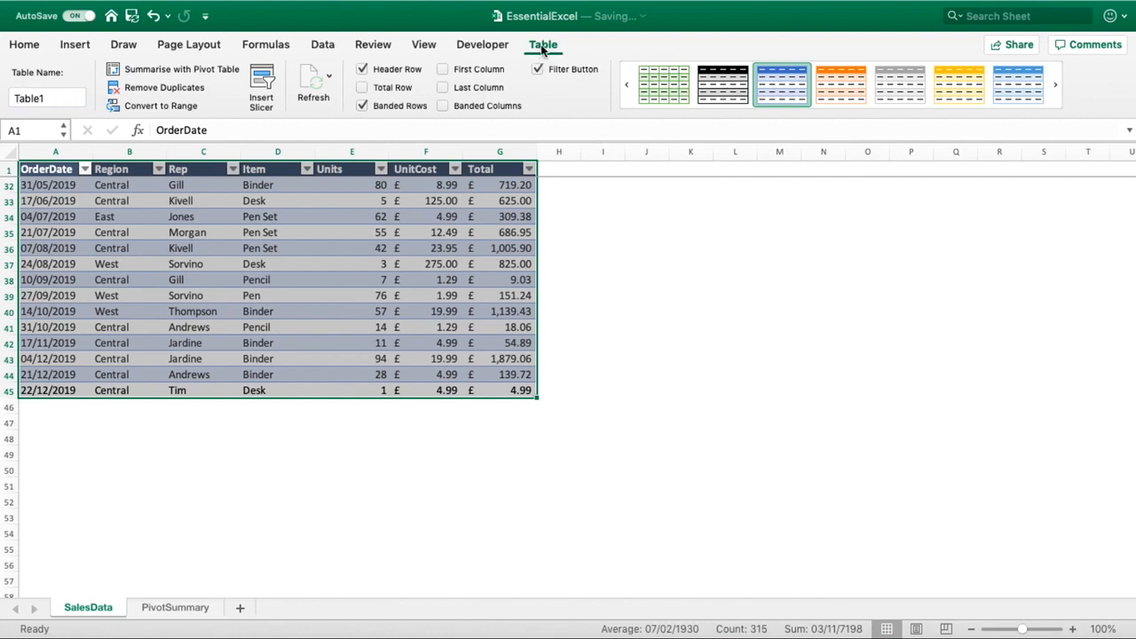
pyautogui.click(652, 235)
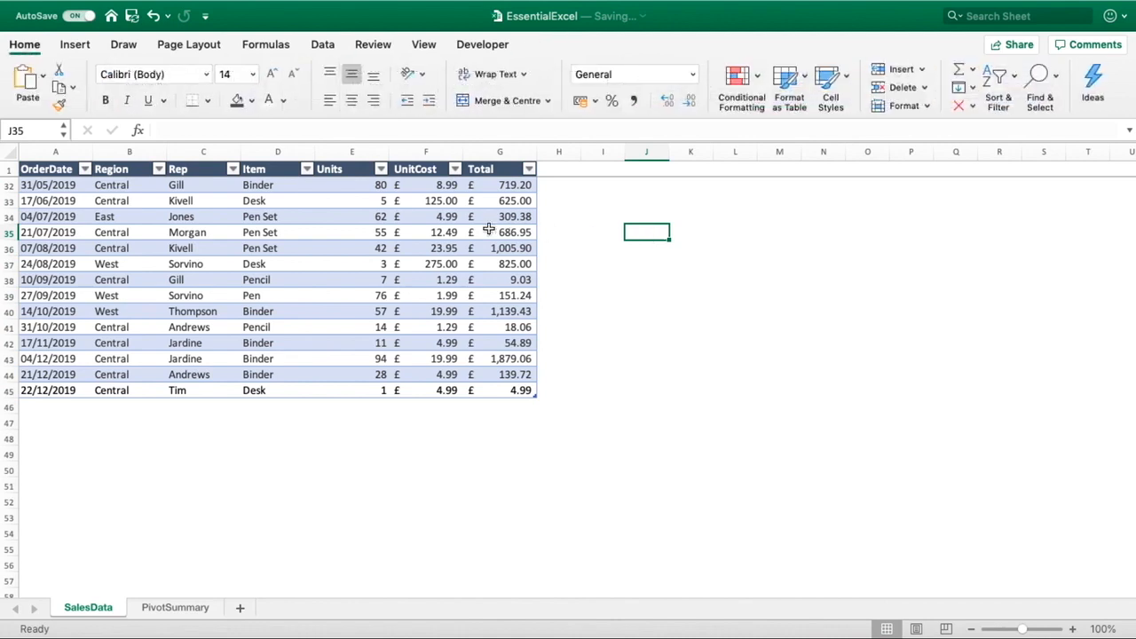
# Step: Rename the sales table as SalesData
pyautogui.click(444, 232)
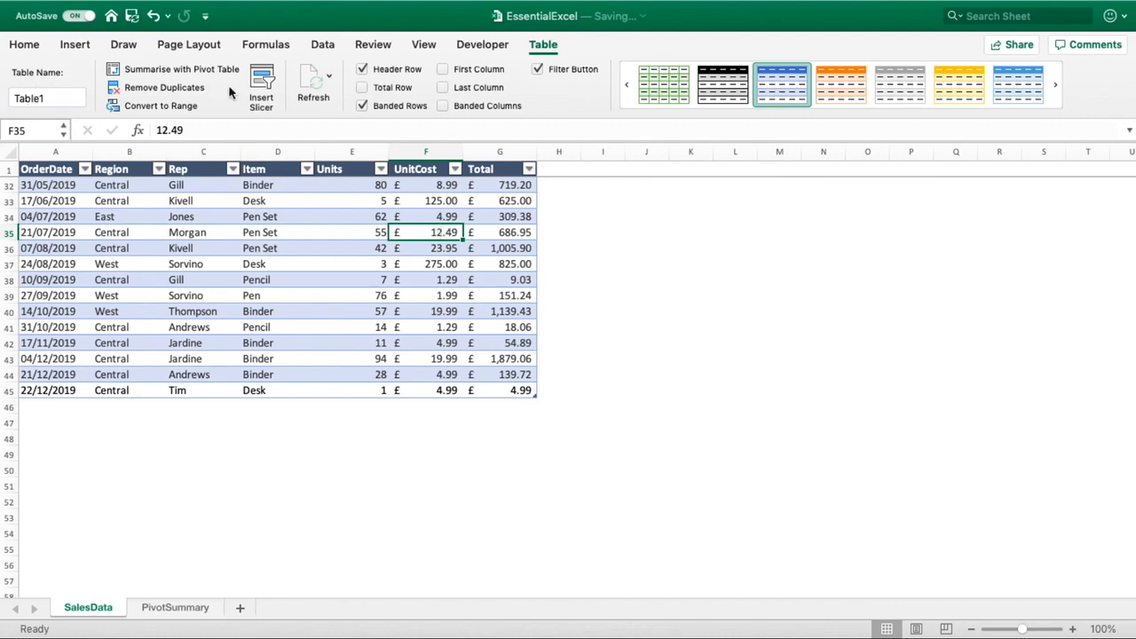
pyautogui.click(63, 98)
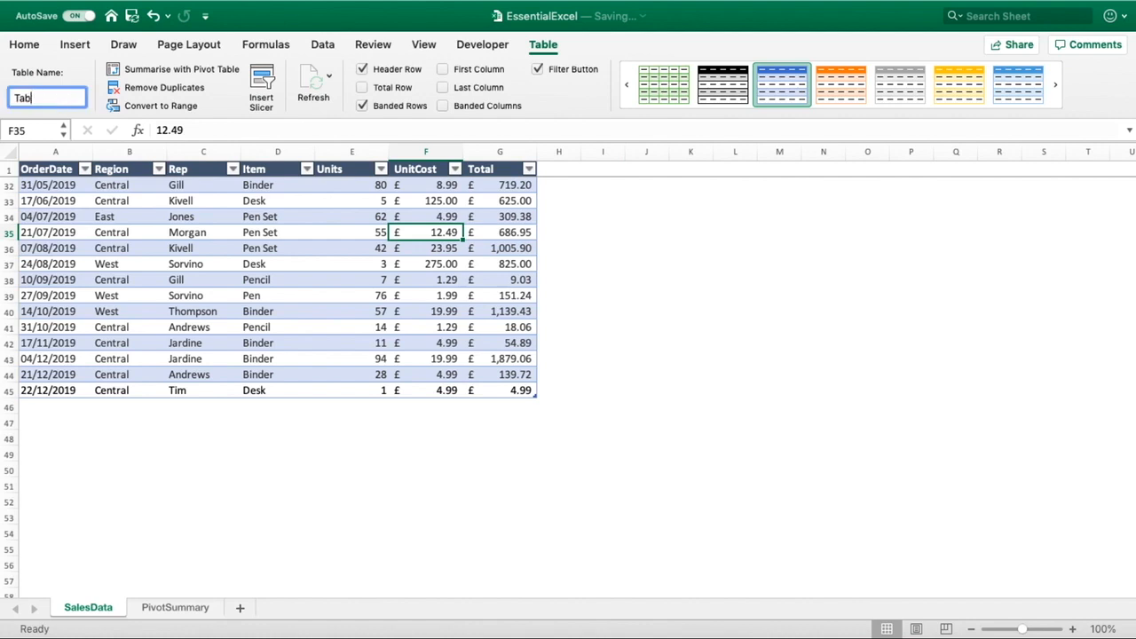
pyautogui.press('BackSpace')
pyautogui.press('BackSpace')
pyautogui.press('BackSpace')
pyautogui.write('Sales')
pyautogui.press('Return')
pyautogui.click(651, 308)
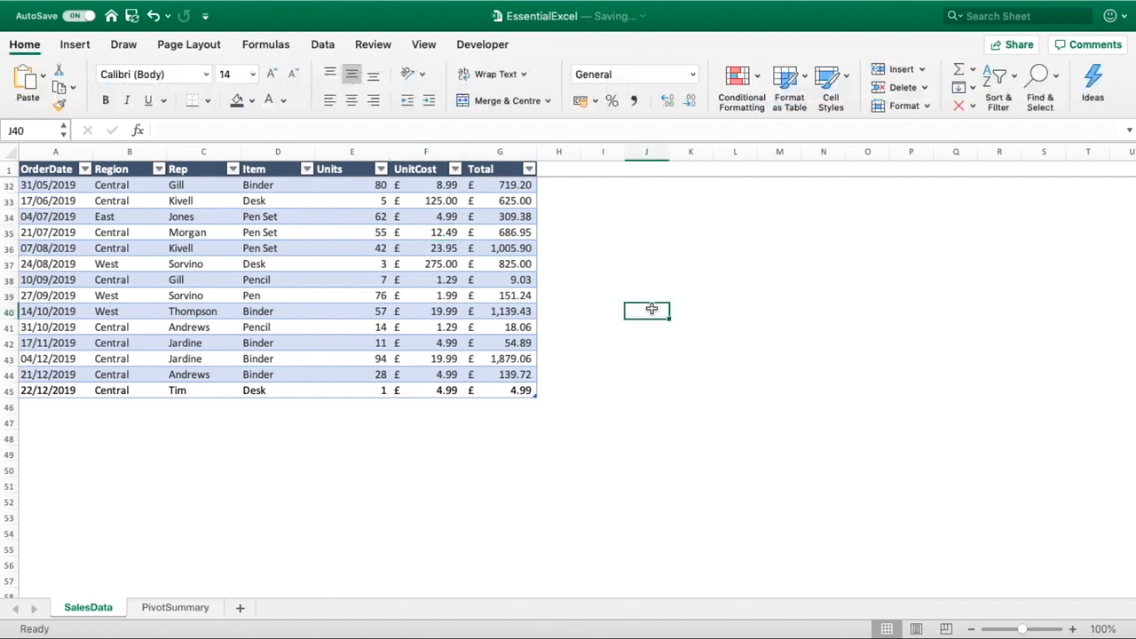
pyautogui.click(517, 264)
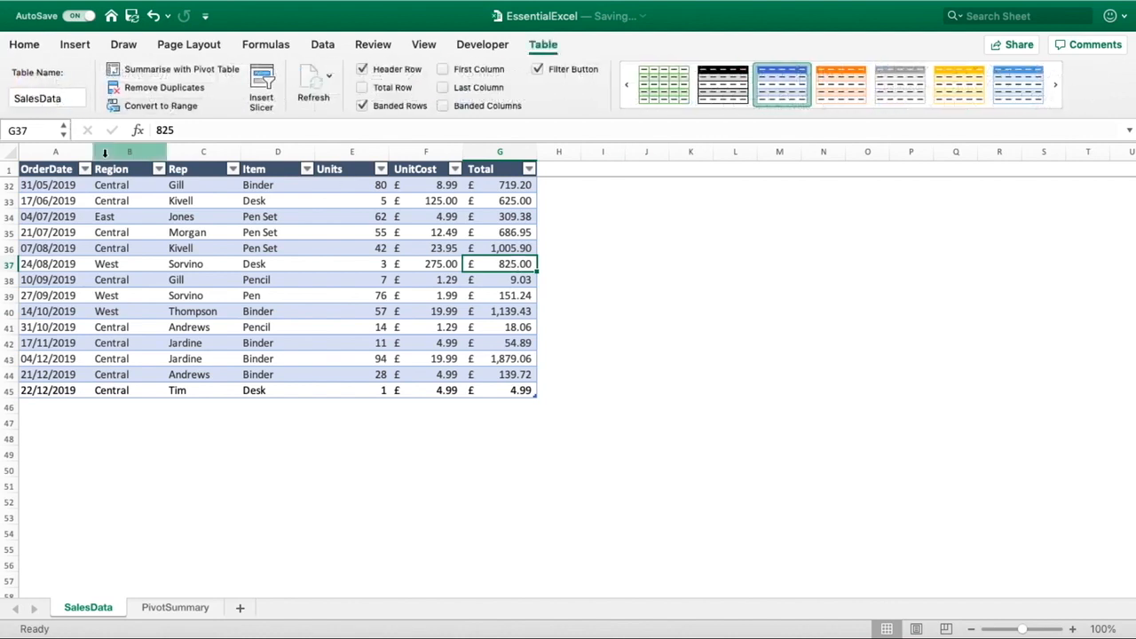
pyautogui.click(612, 276)
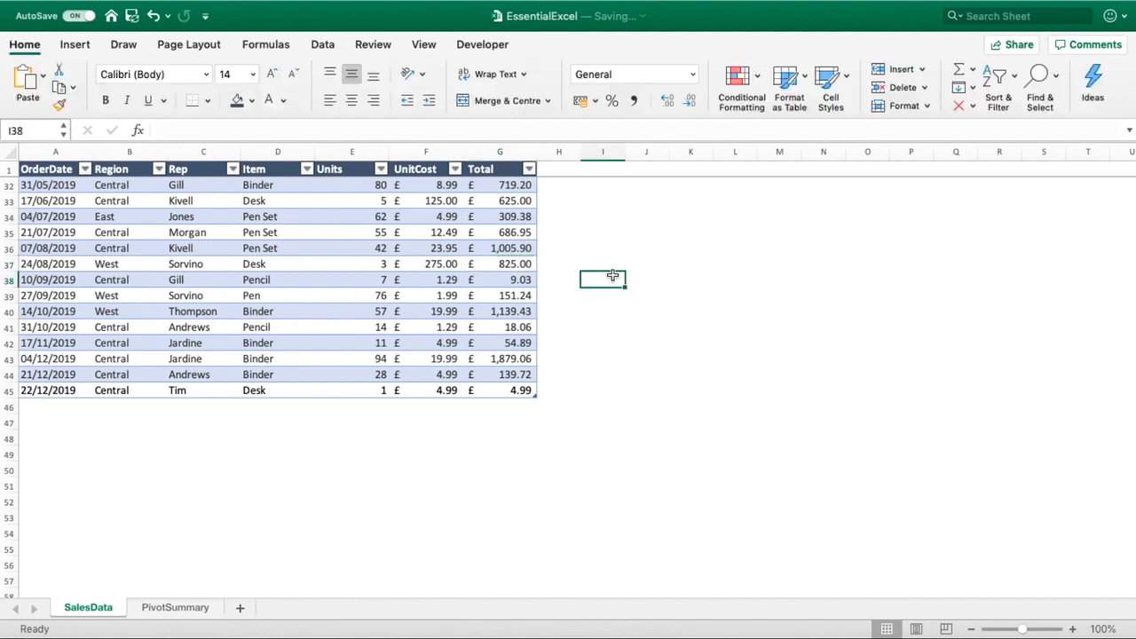
# Step: Change the PivotSummary pivot table's data source to the SalesData table by selecting its whole range including headers
pyautogui.click(166, 608)
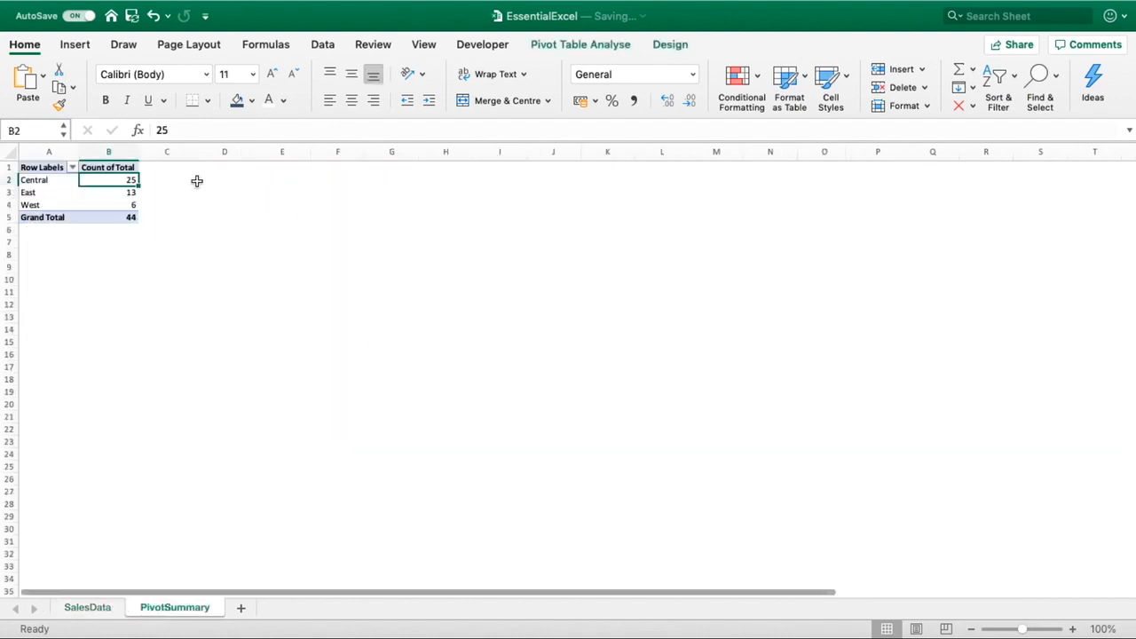
pyautogui.click(589, 46)
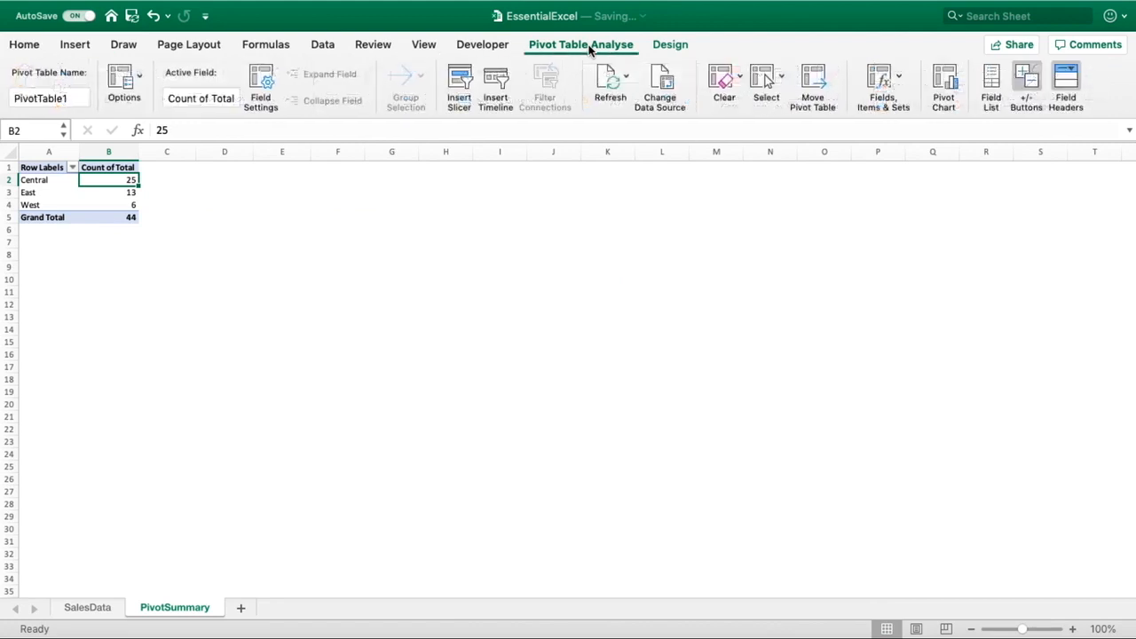
pyautogui.click(664, 82)
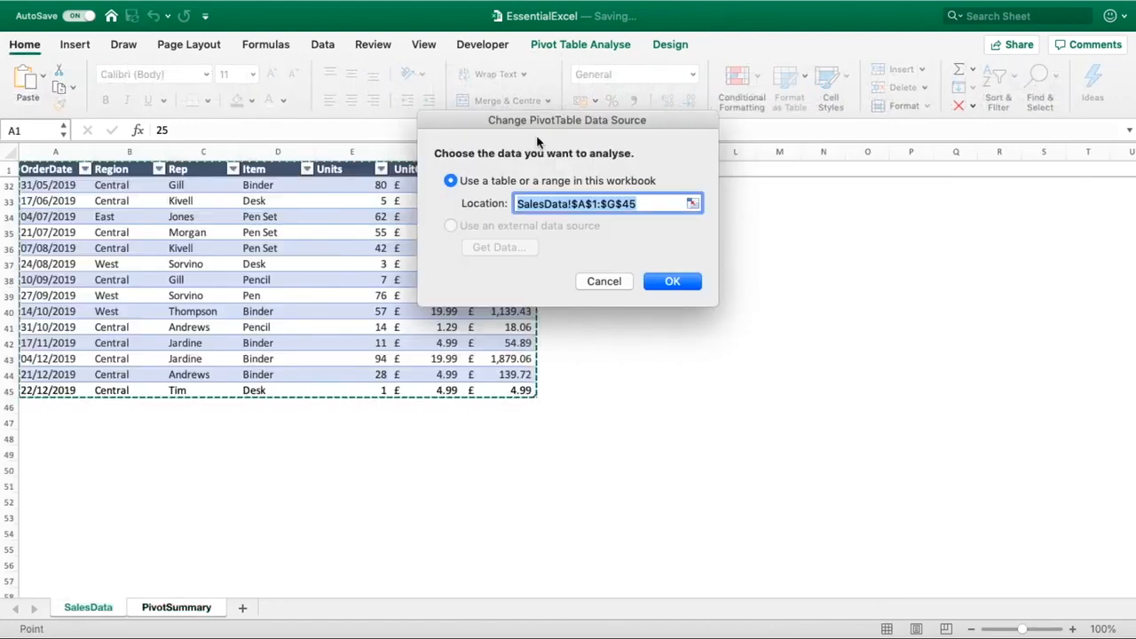
pyautogui.click(65, 168)
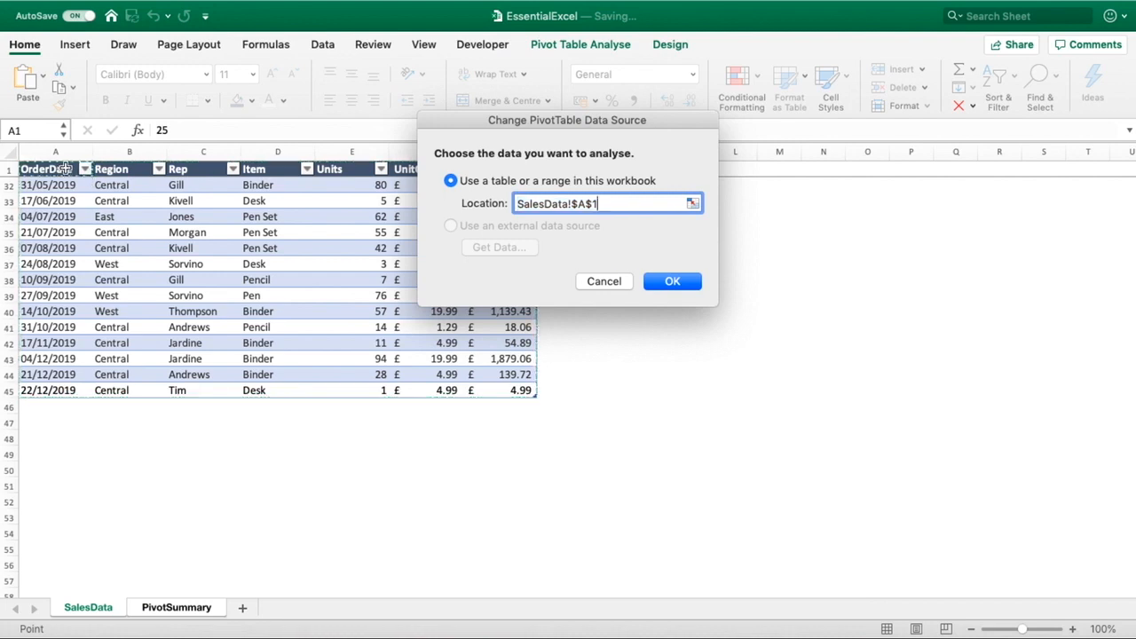
pyautogui.hotkey('ctrl', 'shift', 'Right')
pyautogui.hotkey('ctrl', 'shift', 'Down')
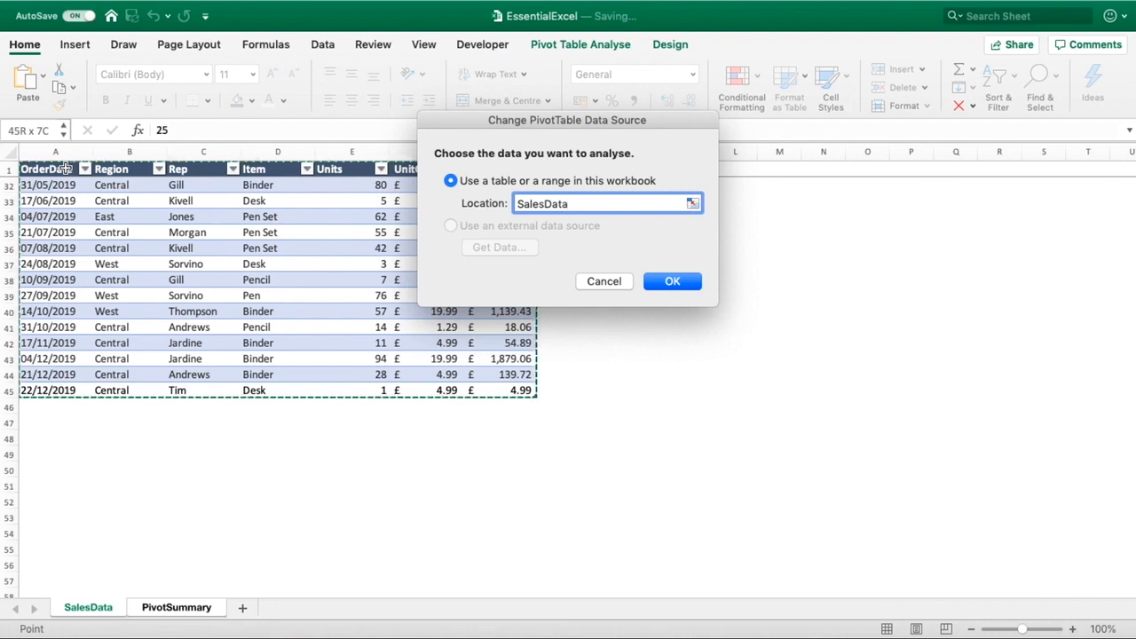
pyautogui.click(65, 169)
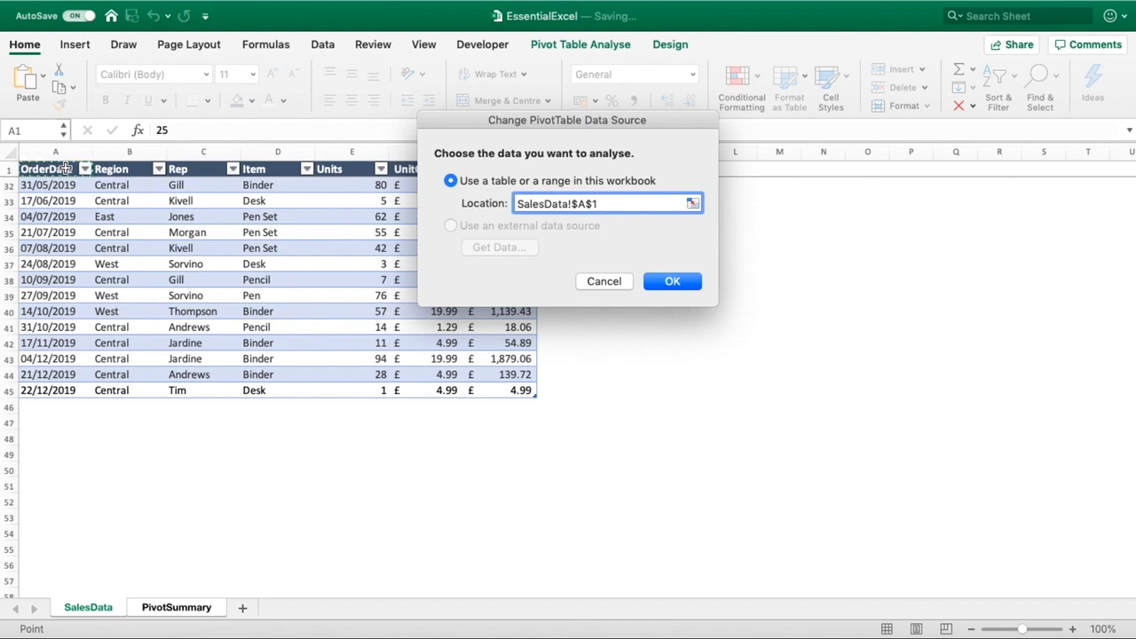
pyautogui.hotkey('ctrl', 'shift', 'Right')
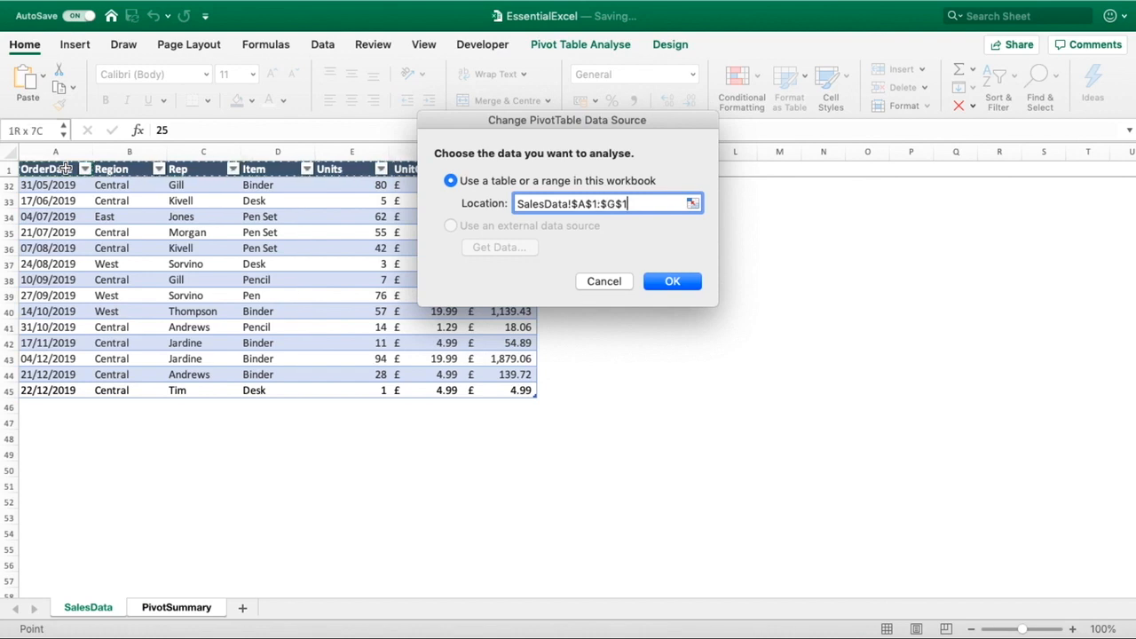
pyautogui.hotkey('ctrl', 'shift', 'Down')
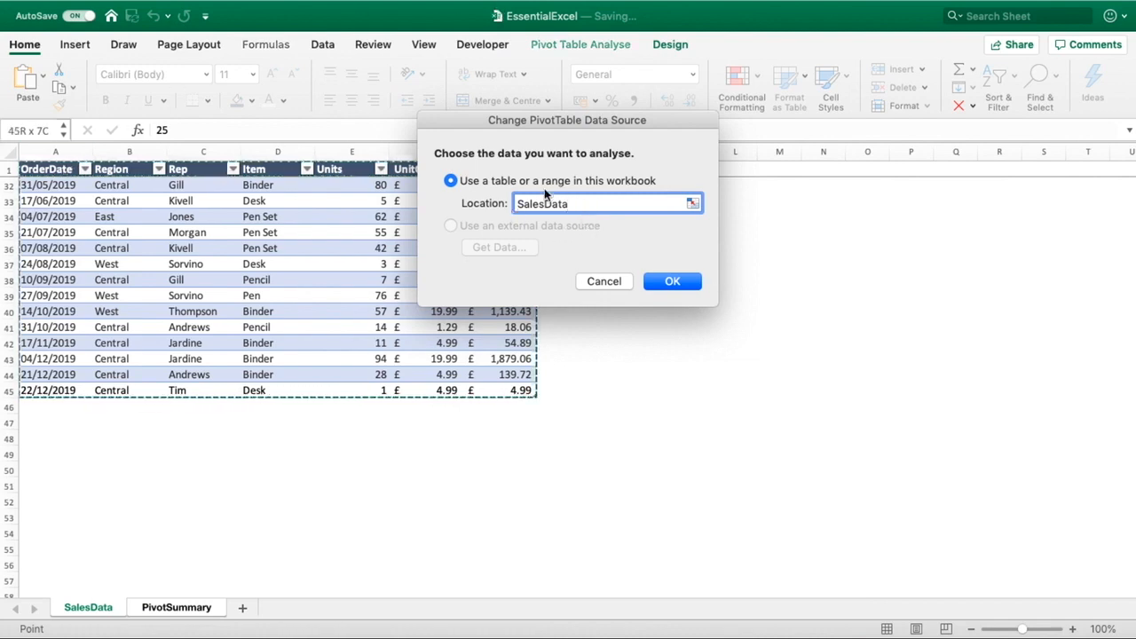
pyautogui.click(660, 273)
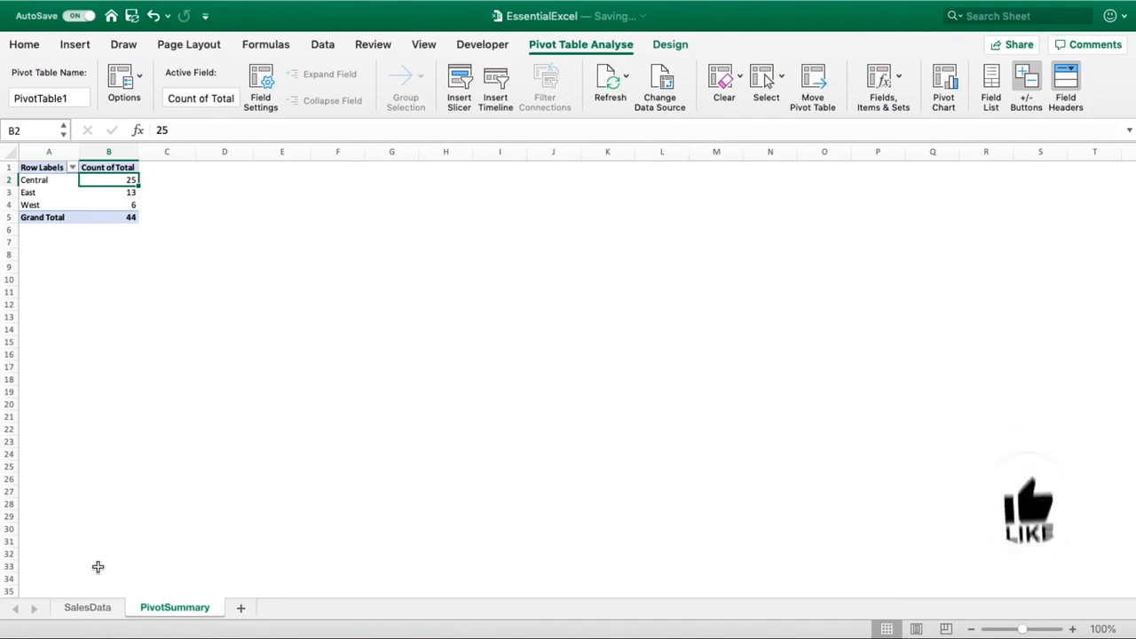
# Step: Record the current region counts 25, 13 and 6 in cells D2 to D4 beside the pivot table
pyautogui.click(233, 180)
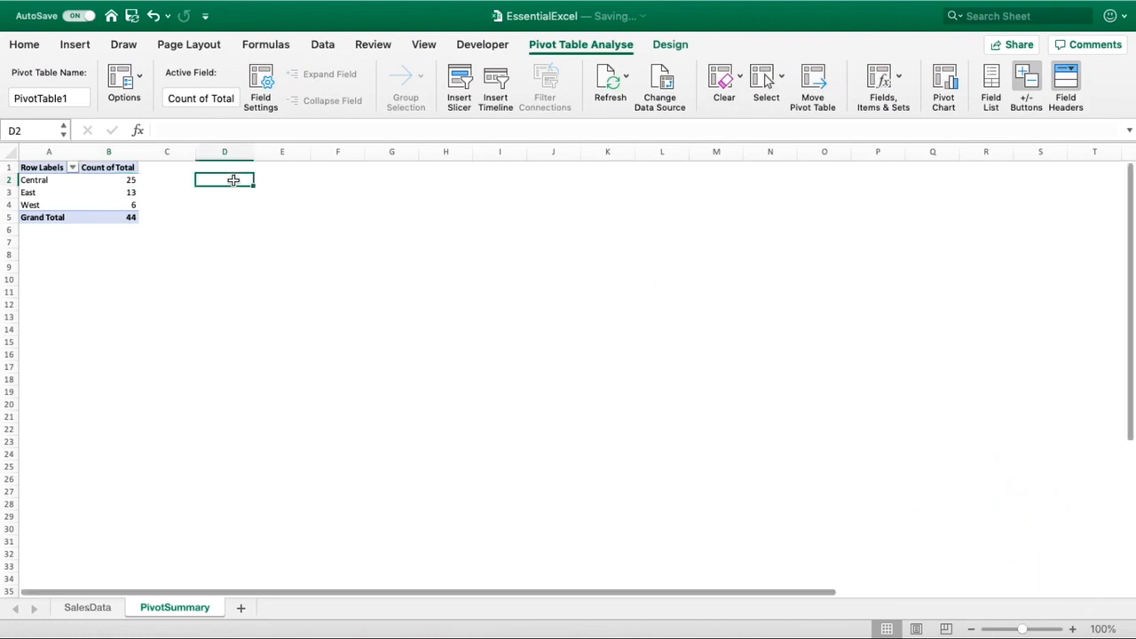
pyautogui.write('25')
pyautogui.press('Return')
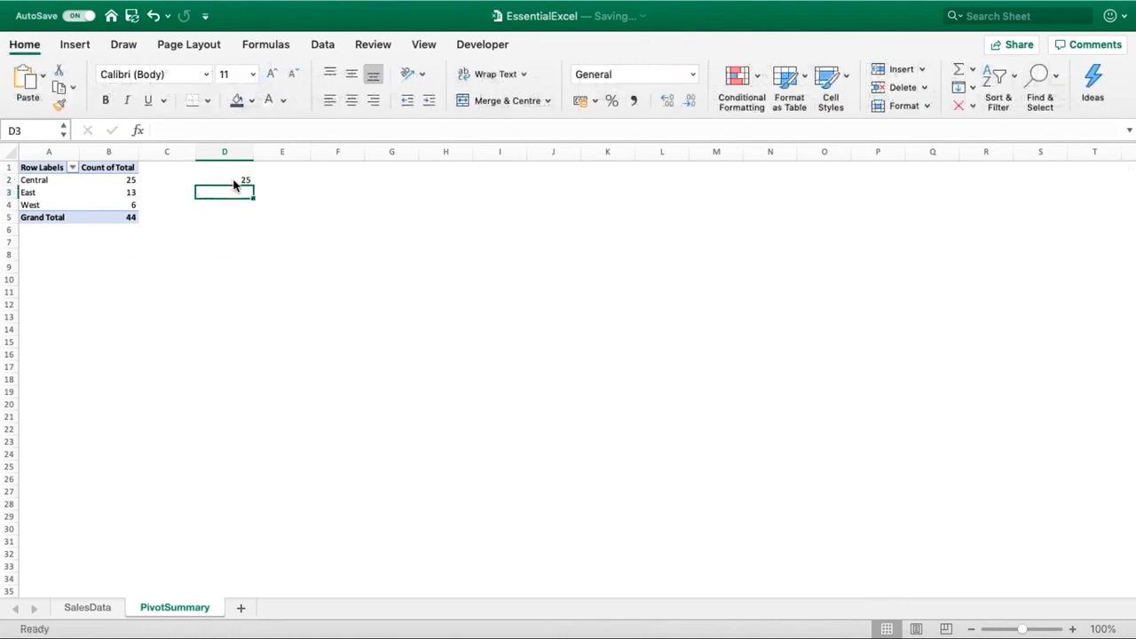
pyautogui.write('13')
pyautogui.press('Return')
pyautogui.write('6')
pyautogui.press('Return')
pyautogui.click(237, 292)
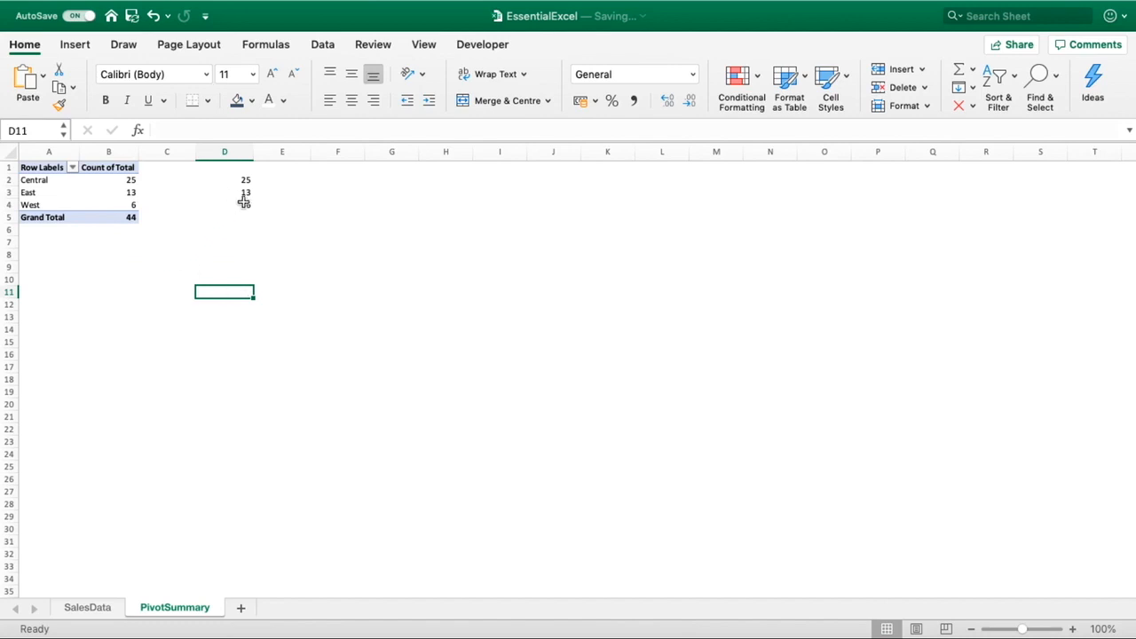
# Step: Start a new record in row 46 of the SalesData sheet with date 23/12/2019, region Central and the rep's name
pyautogui.click(107, 610)
pyautogui.click(71, 407)
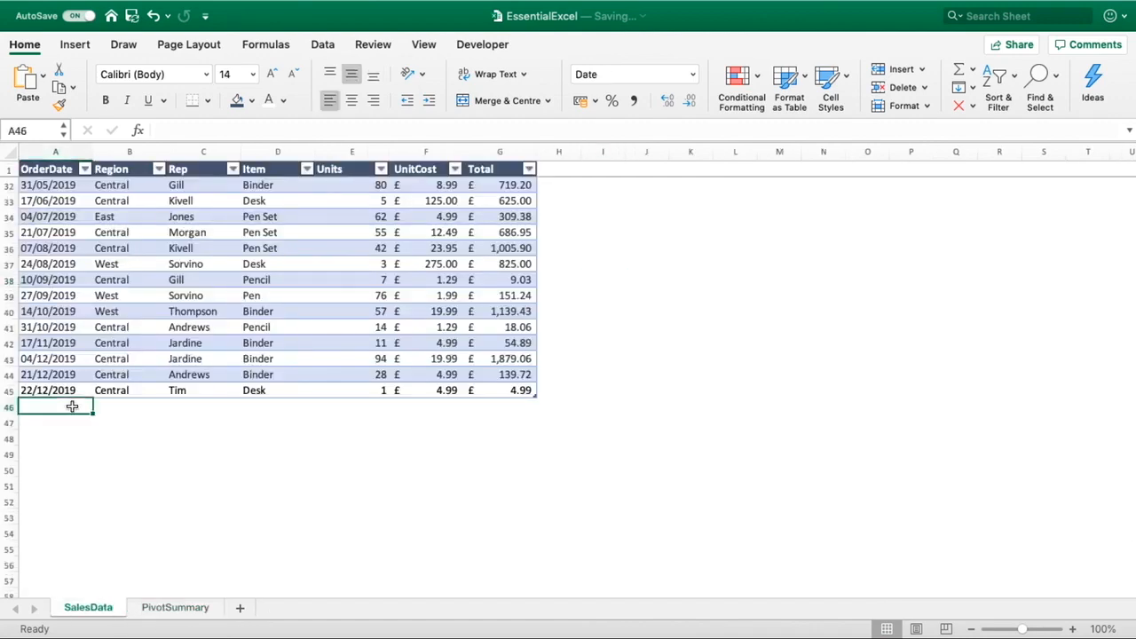
pyautogui.write('23/1')
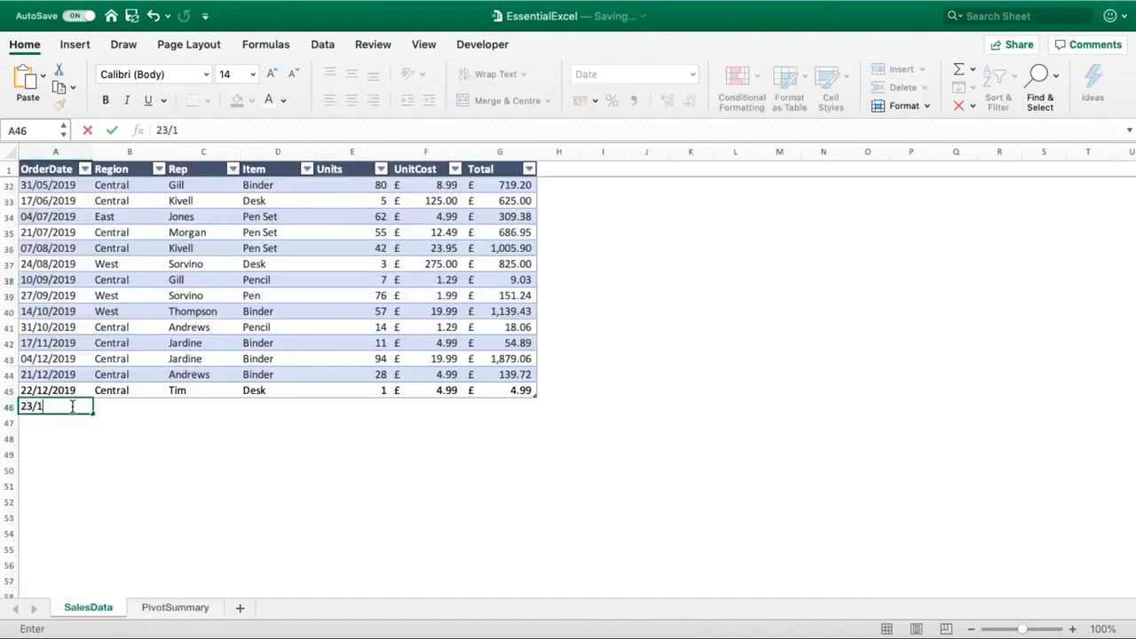
pyautogui.write('2/2019')
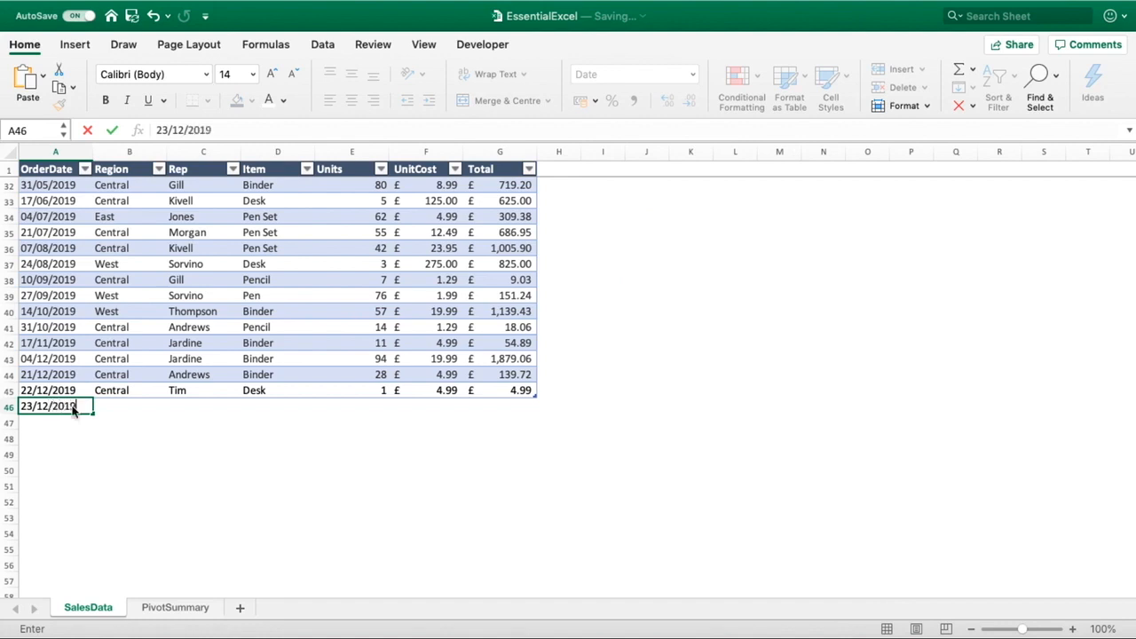
pyautogui.press('Tab')
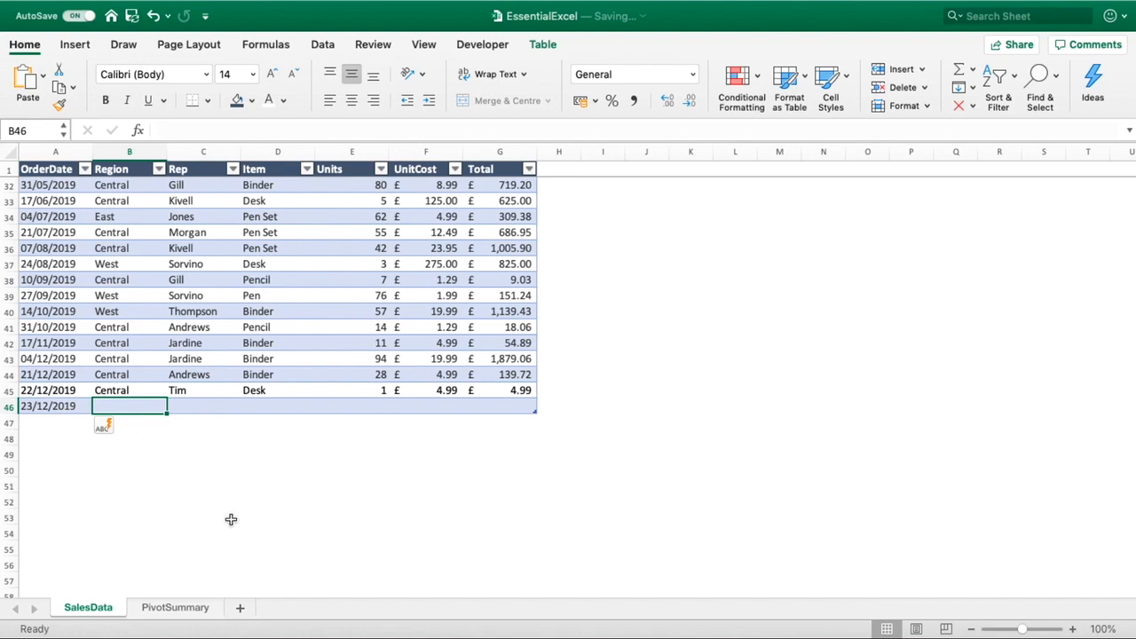
pyautogui.write('Central')
pyautogui.press('Tab')
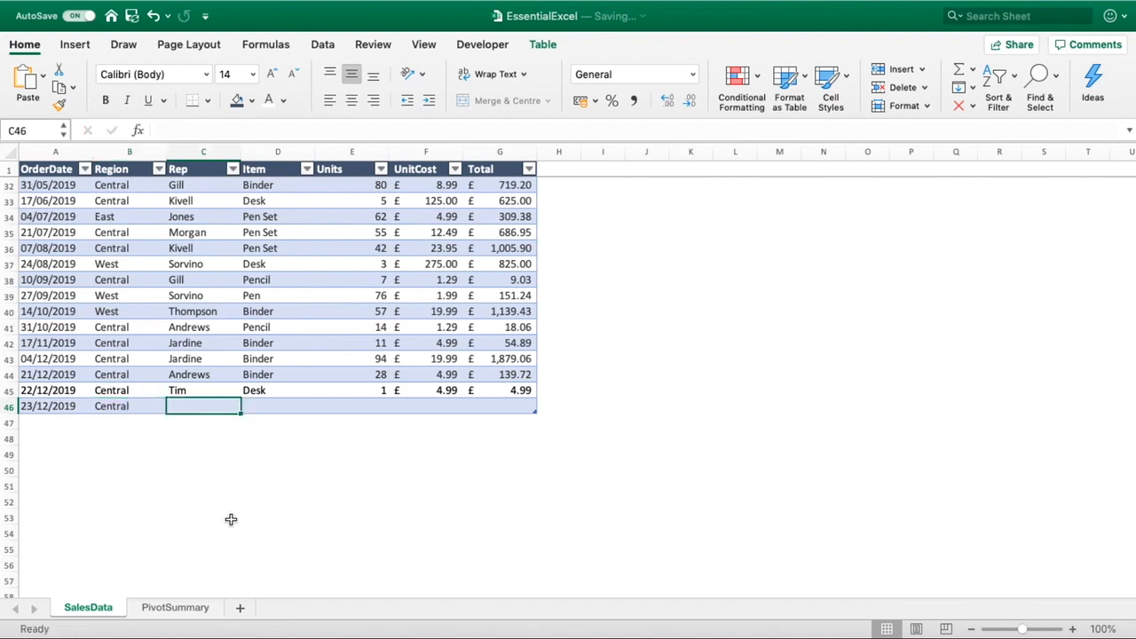
pyautogui.write('John')
pyautogui.press('Tab')
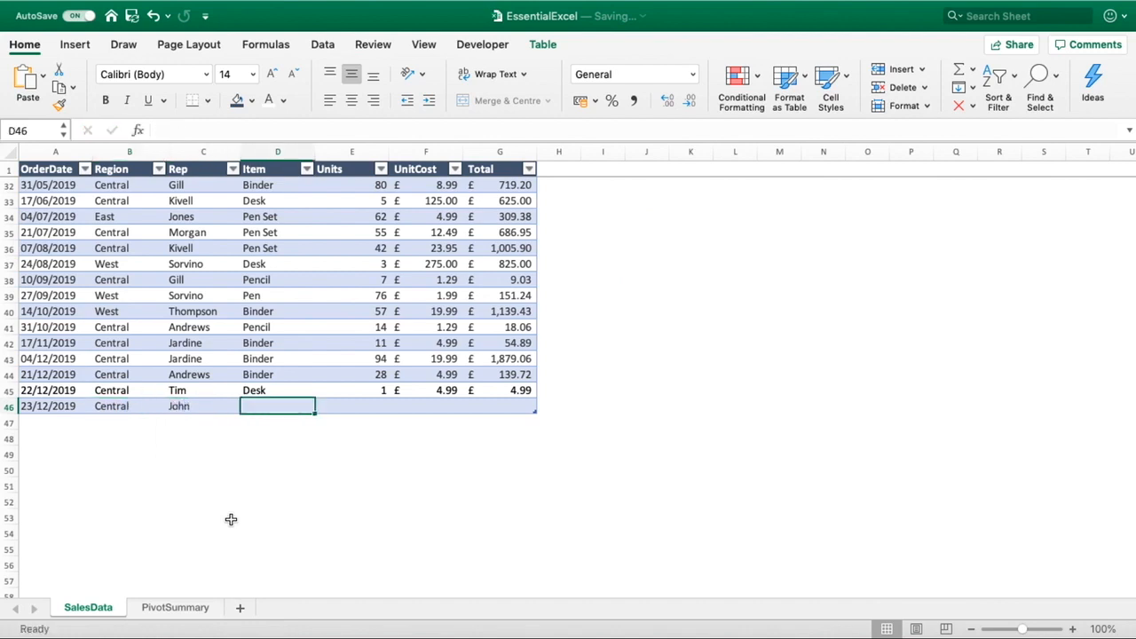
# Step: Complete the record in row 46 with item Binder, 1 unit, unit cost 6.99 and total 6.99
pyautogui.write('Binder')
pyautogui.press('Tab')
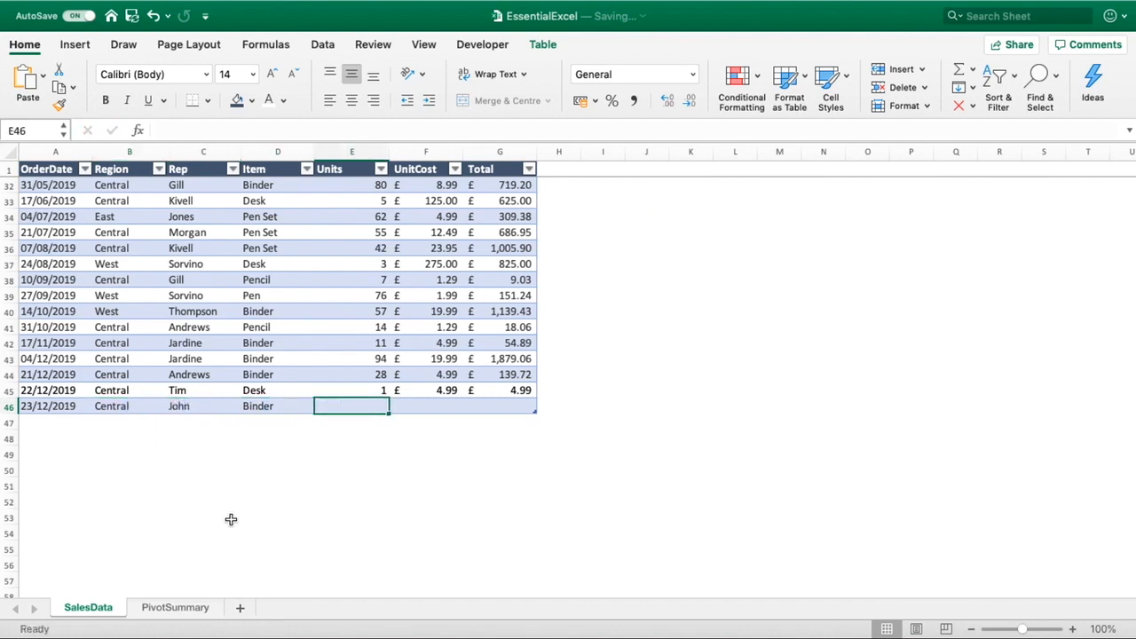
pyautogui.write('1')
pyautogui.press('Tab')
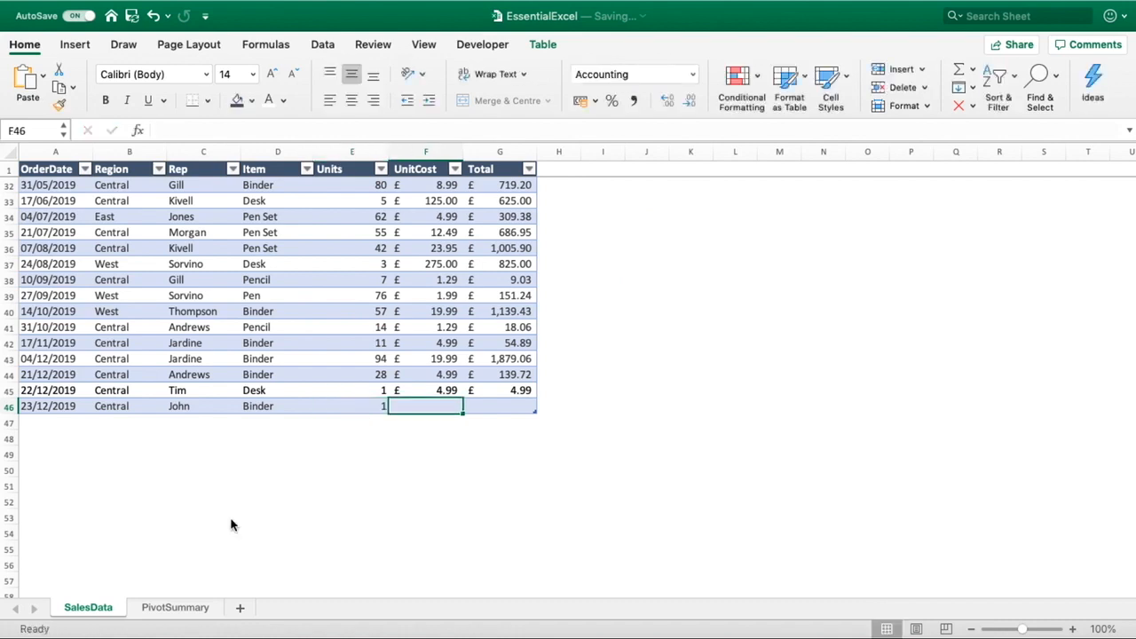
pyautogui.write('6.99')
pyautogui.press('Tab')
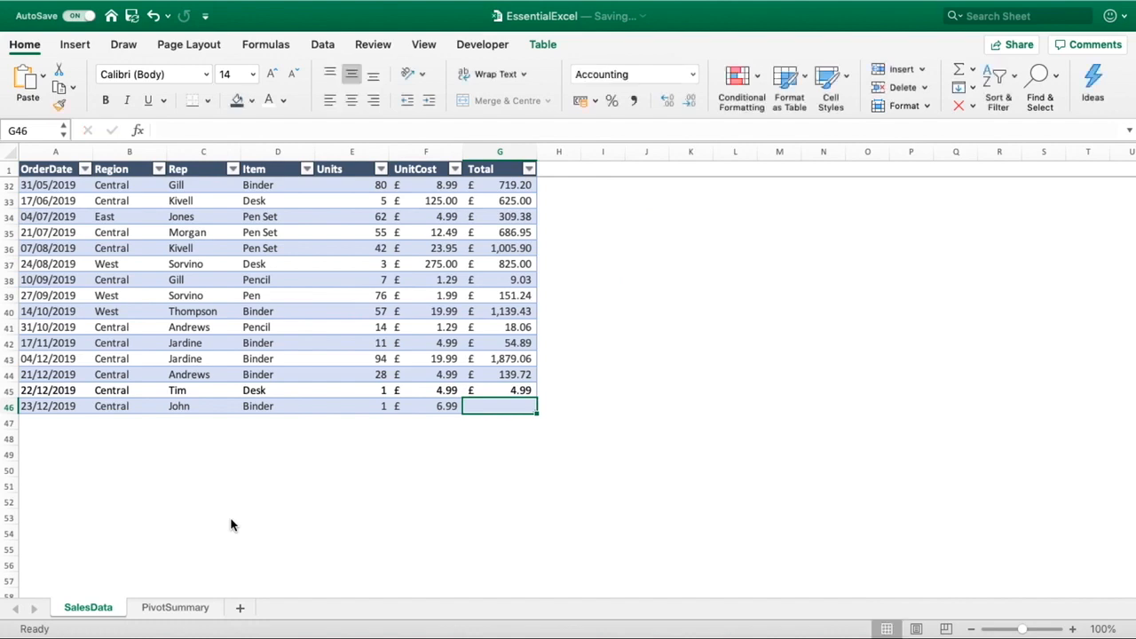
pyautogui.write('6.99')
pyautogui.press('Return')
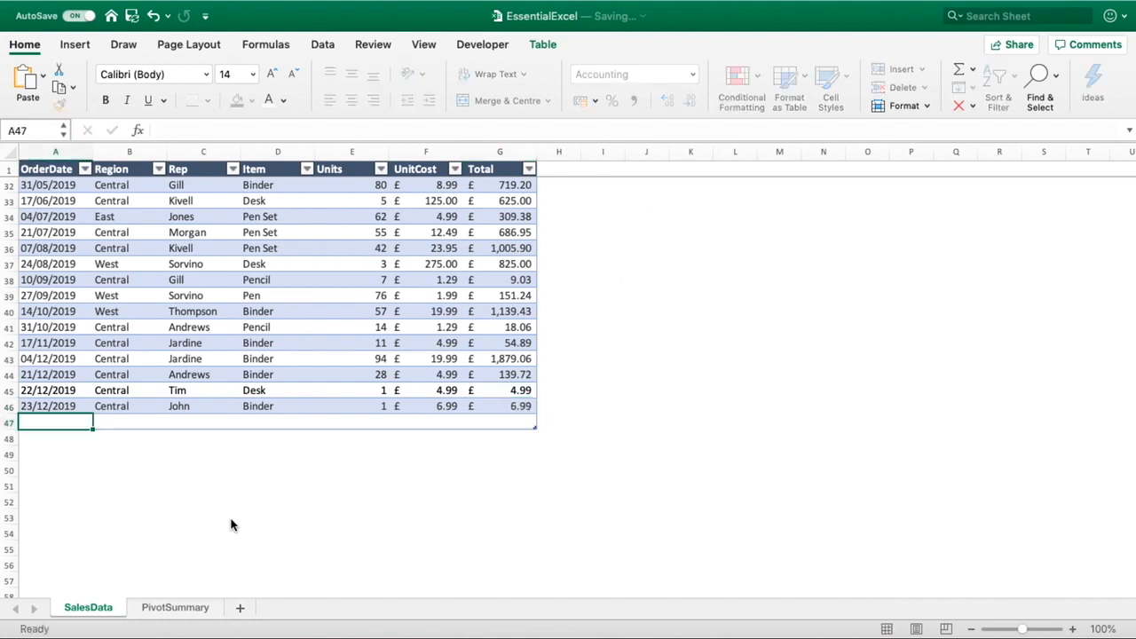
pyautogui.click(255, 484)
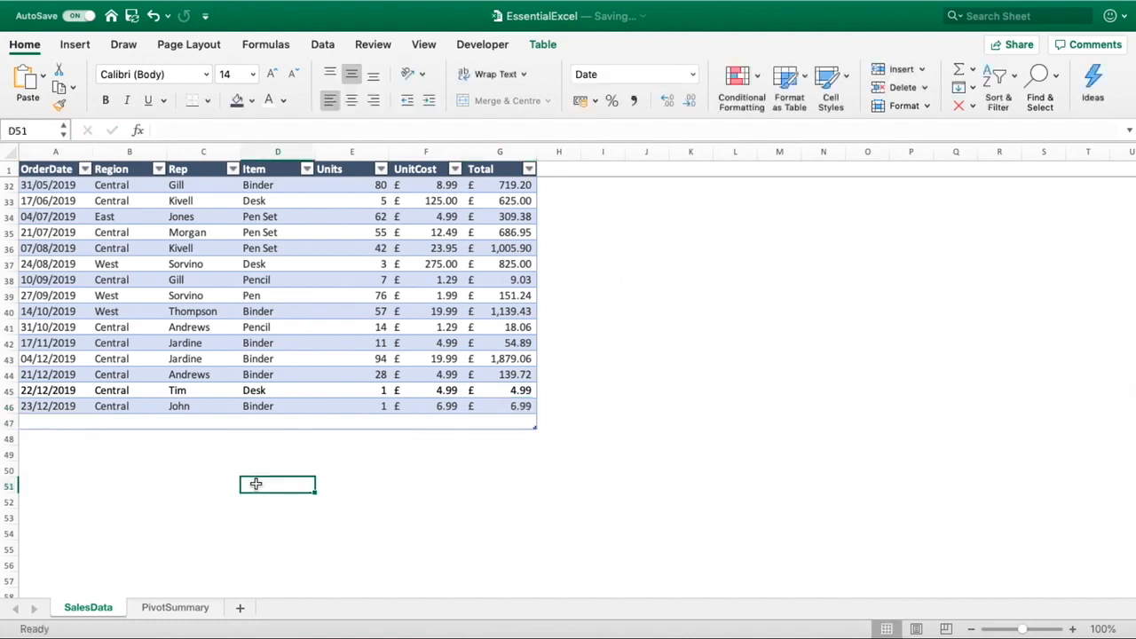
pyautogui.click(116, 420)
pyautogui.click(9, 423)
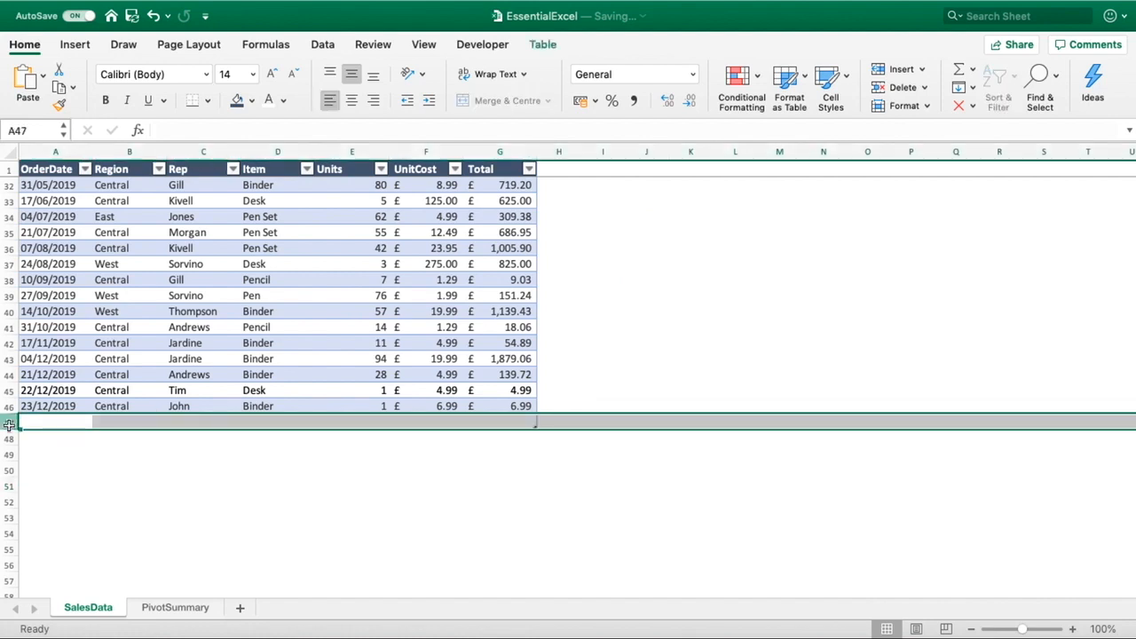
pyautogui.rightClick(9, 428)
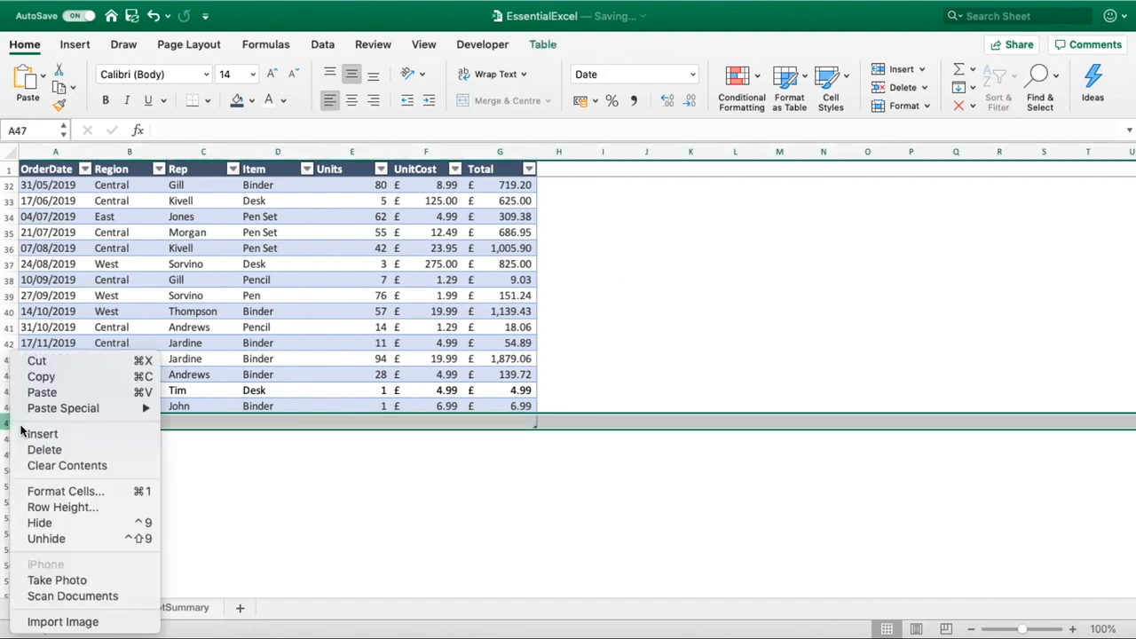
pyautogui.click(242, 474)
# Step: Delete the empty table row 47 from the end of the SalesData table
pyautogui.click(249, 425)
pyautogui.rightClick(247, 424)
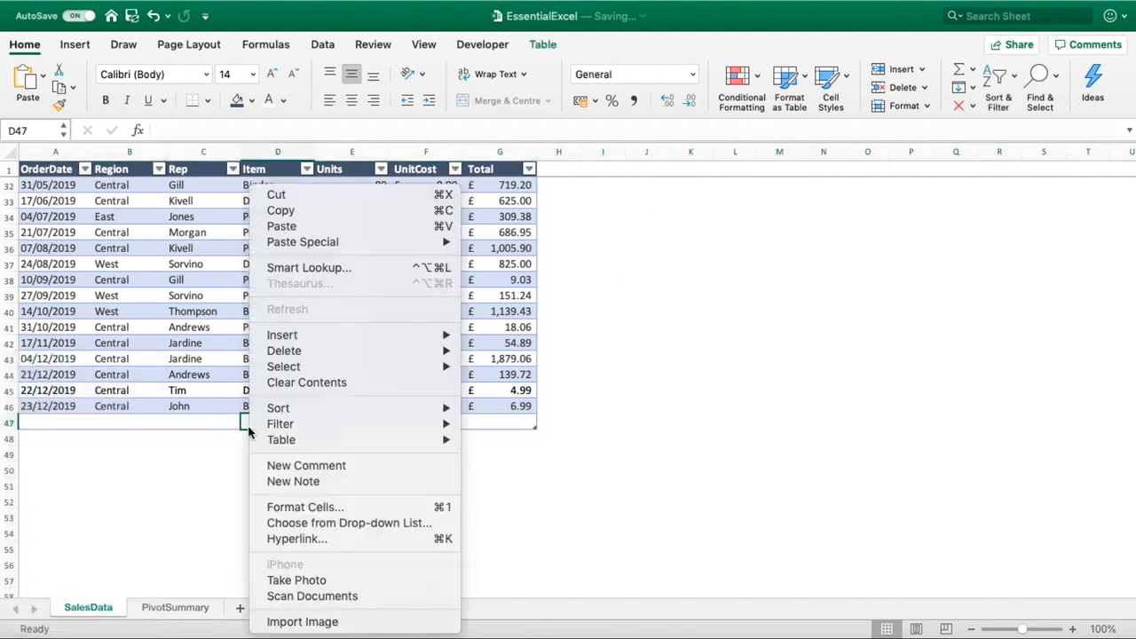
pyautogui.moveTo(307, 437)
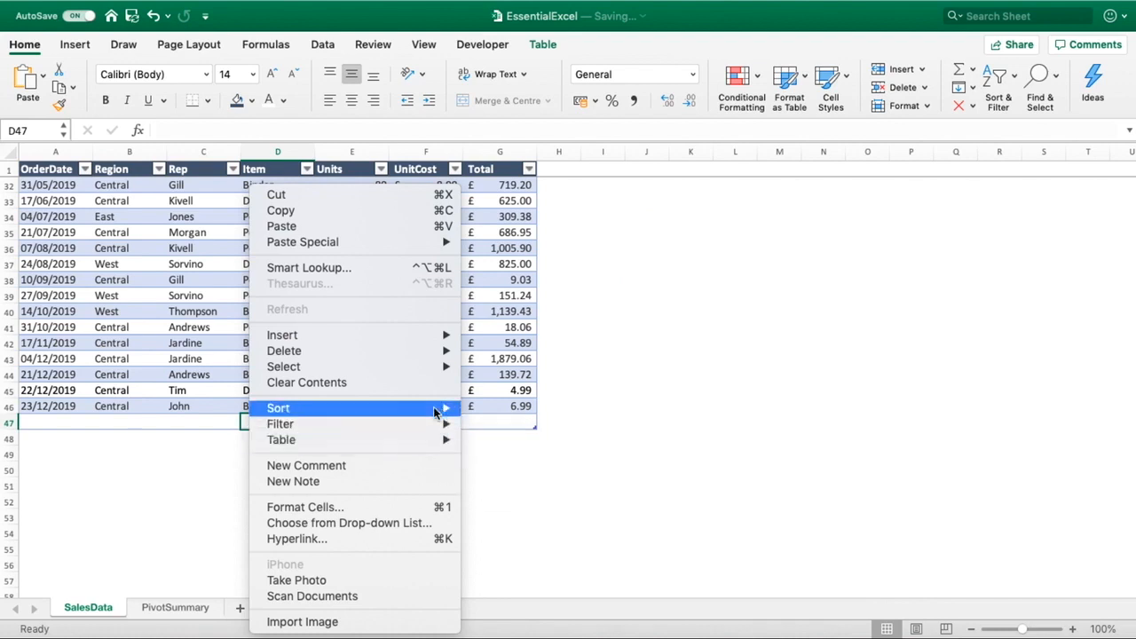
pyautogui.moveTo(436, 357)
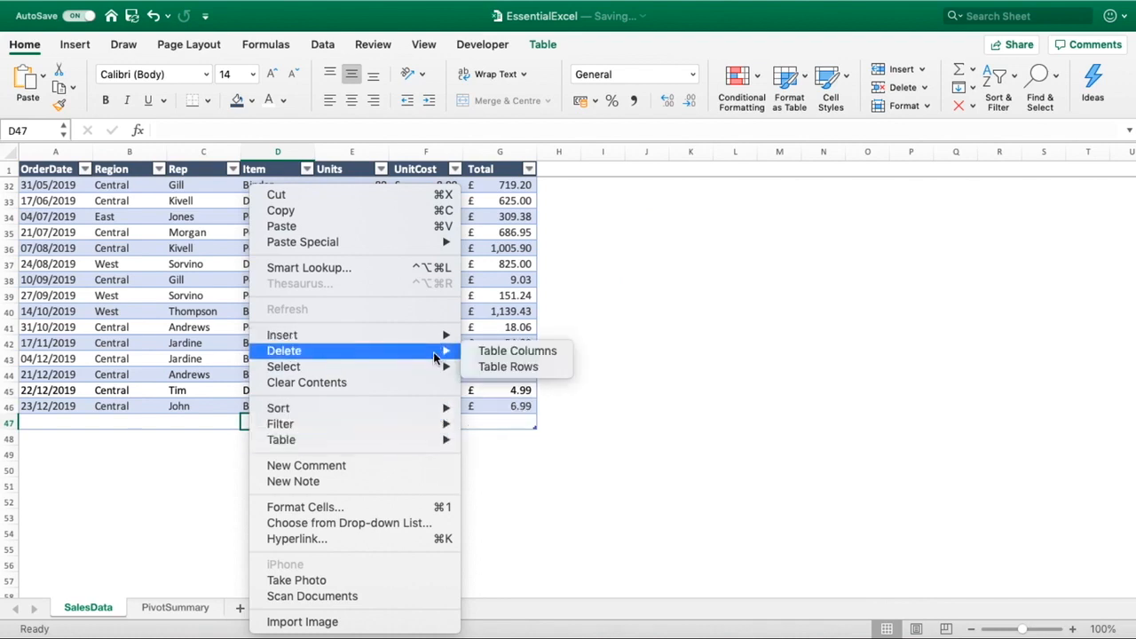
pyautogui.click(515, 368)
pyautogui.click(393, 502)
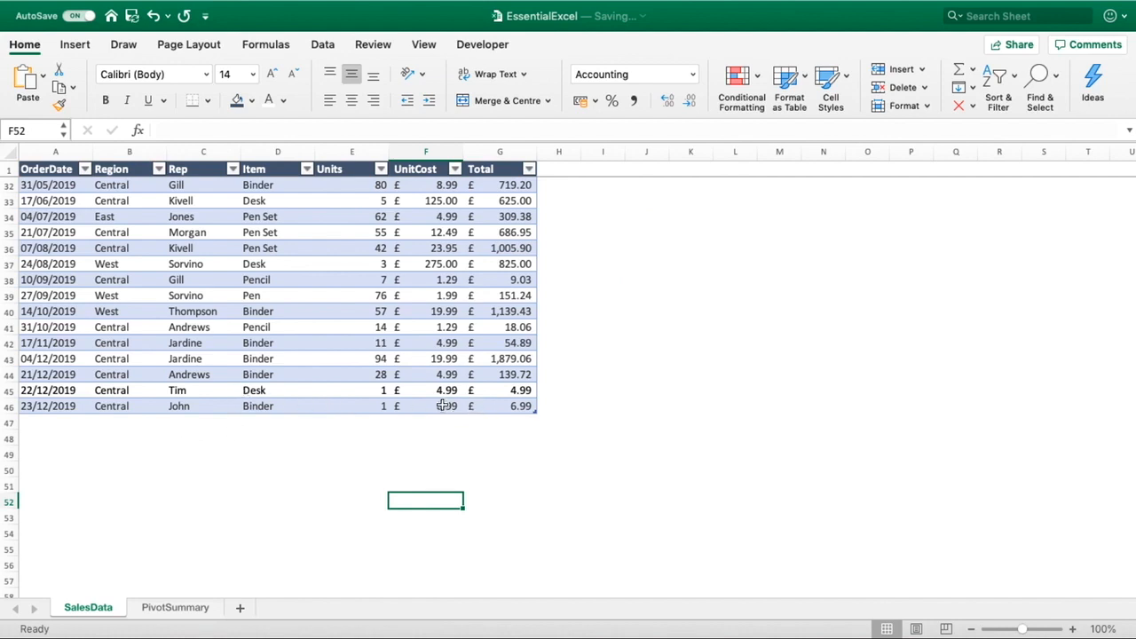
# Step: Narrow column D on the PivotSummary sheet and refresh the pivot table
pyautogui.click(170, 610)
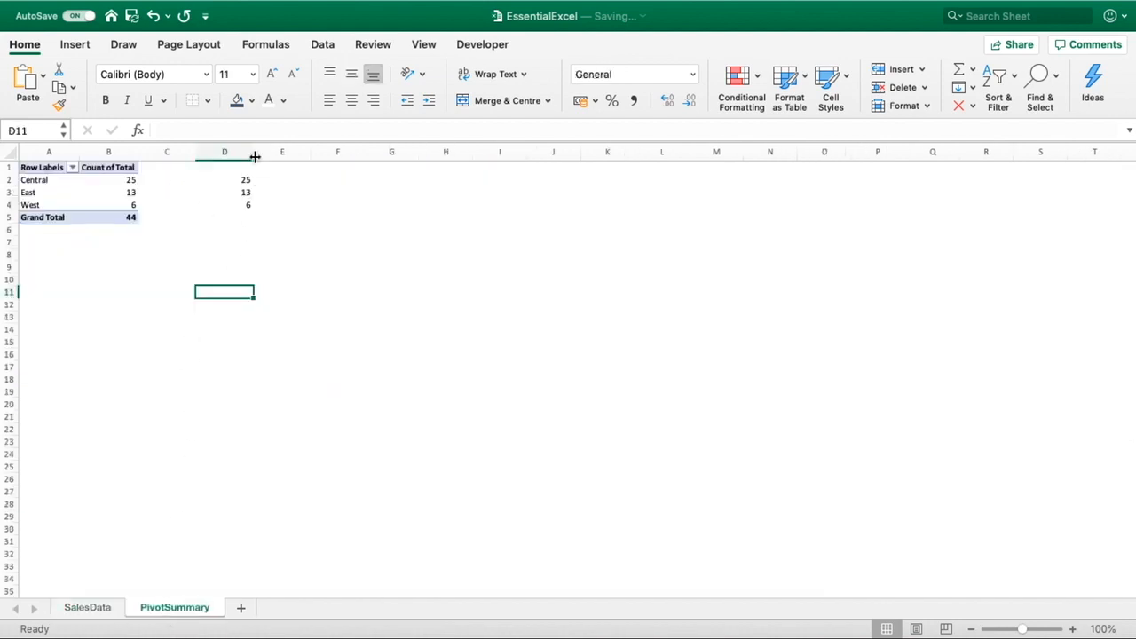
pyautogui.moveTo(252, 150); pyautogui.dragTo(235, 149)
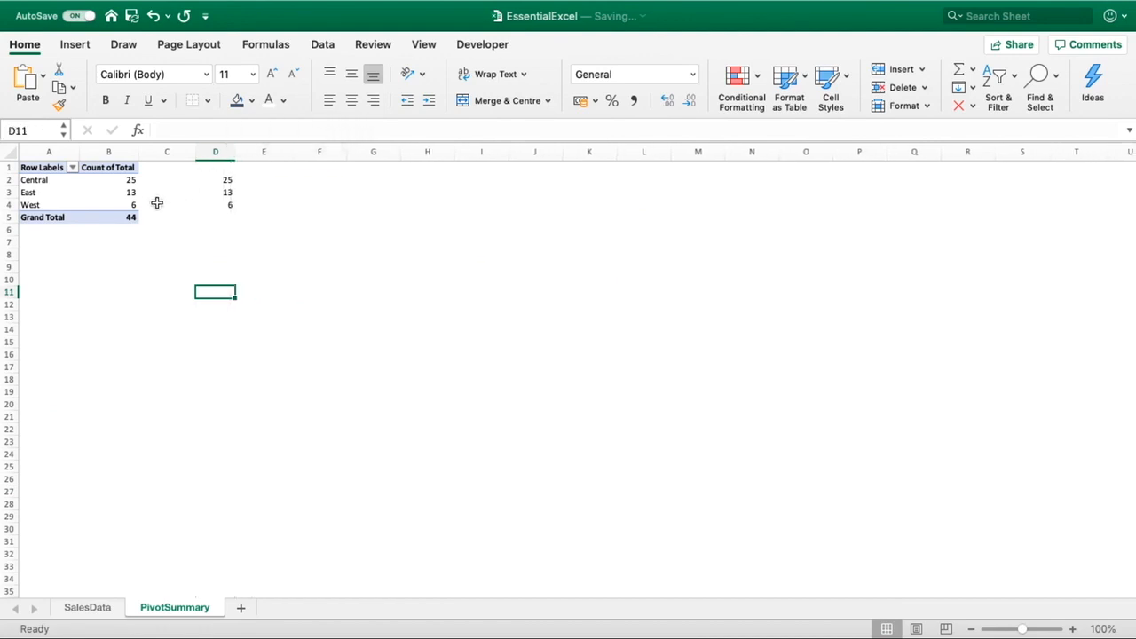
pyautogui.rightClick(92, 193)
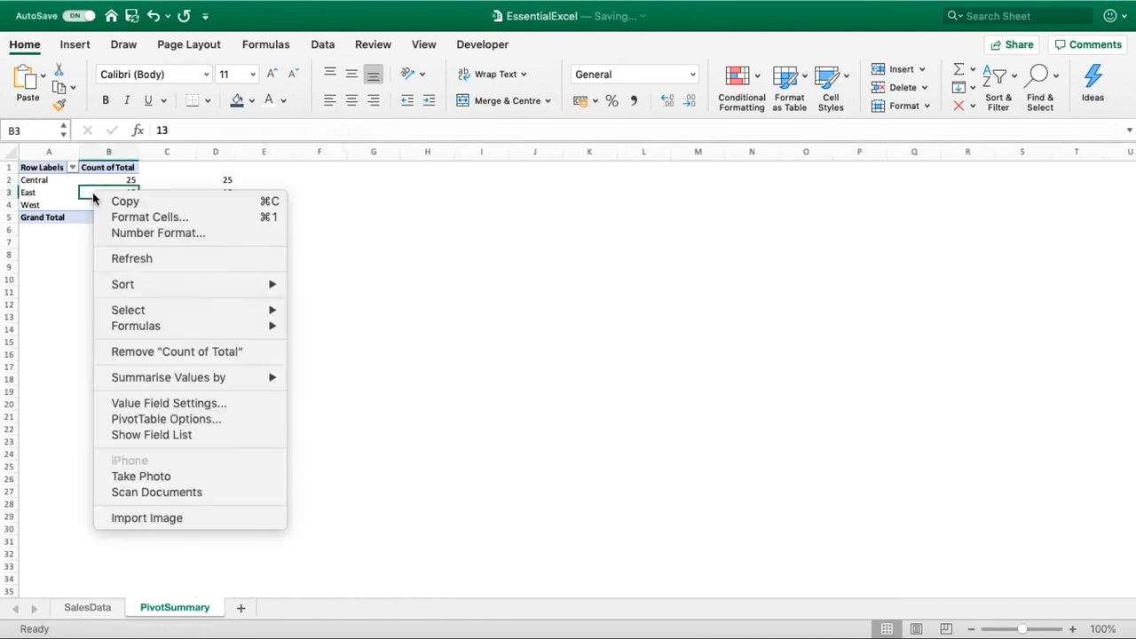
pyautogui.click(140, 258)
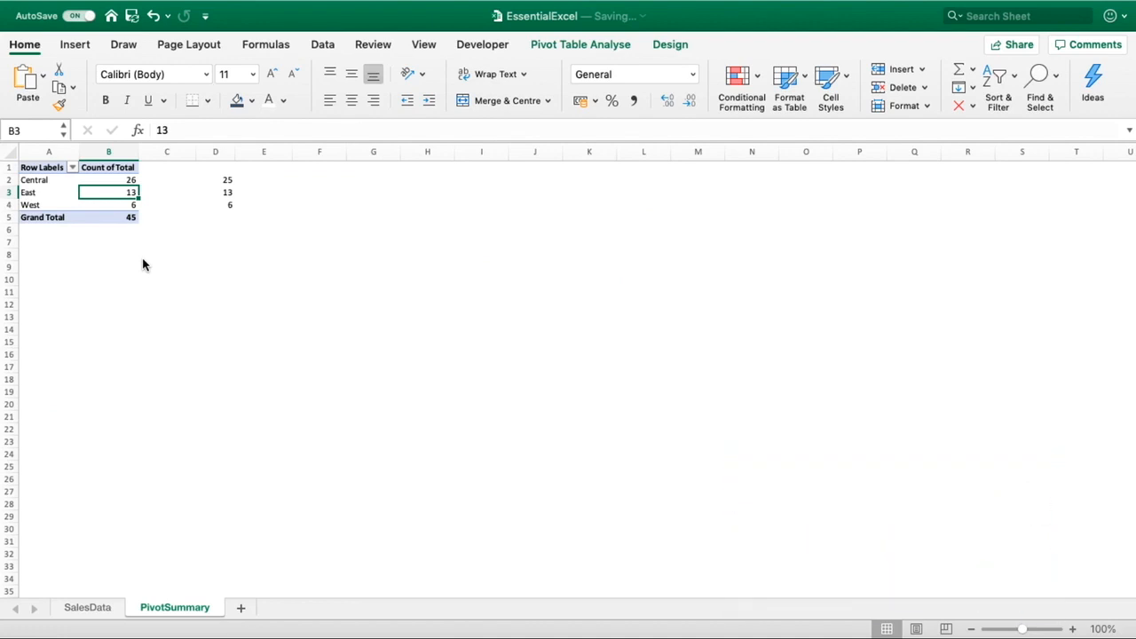
# Step: Delete the 23/12/2019 record in row 46 from the SalesData table as a table row
pyautogui.click(85, 609)
pyautogui.click(138, 406)
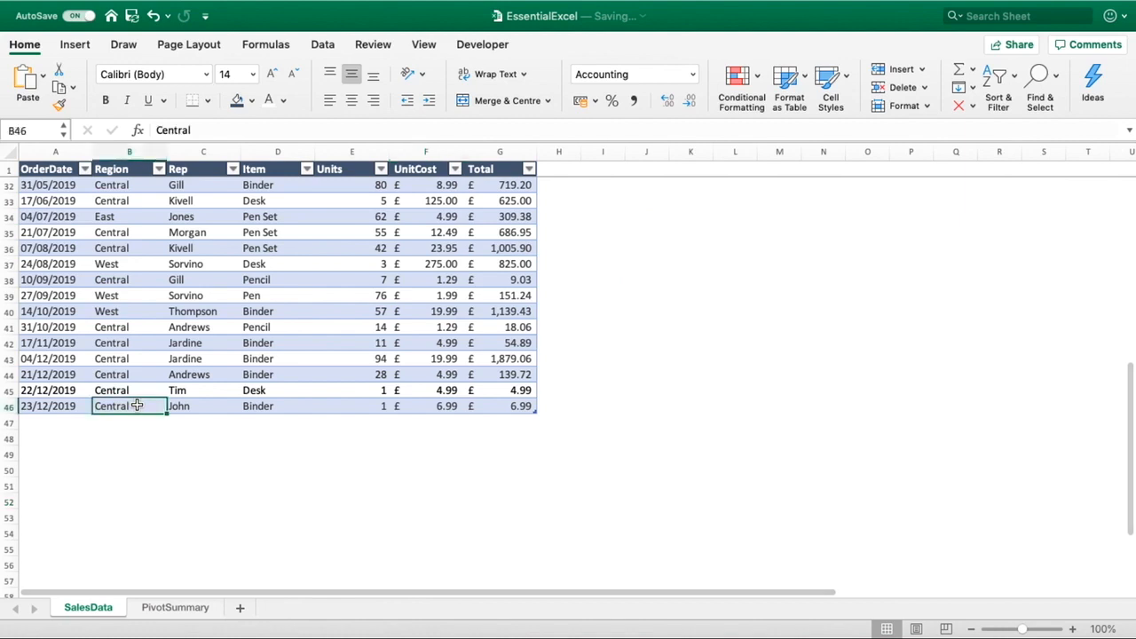
pyautogui.rightClick(137, 406)
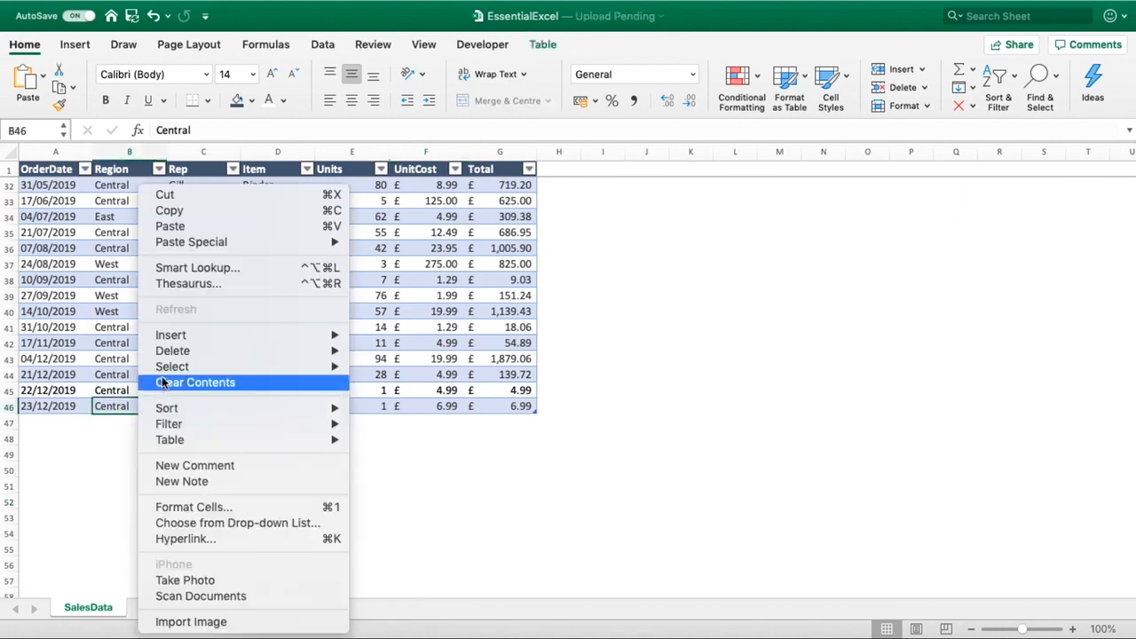
pyautogui.moveTo(167, 355)
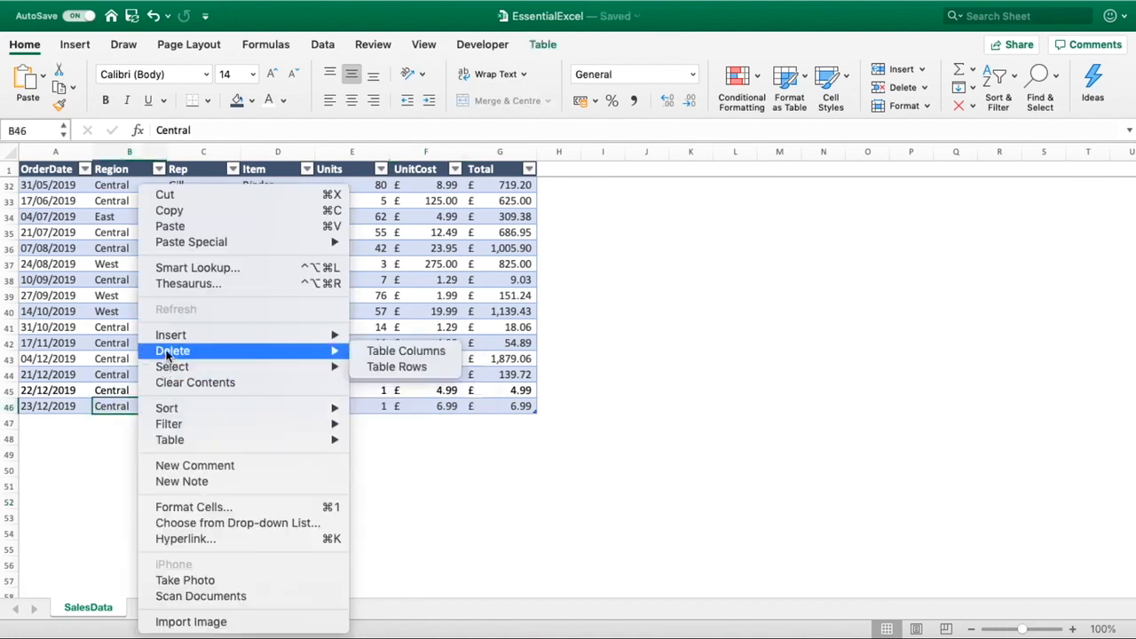
pyautogui.click(377, 367)
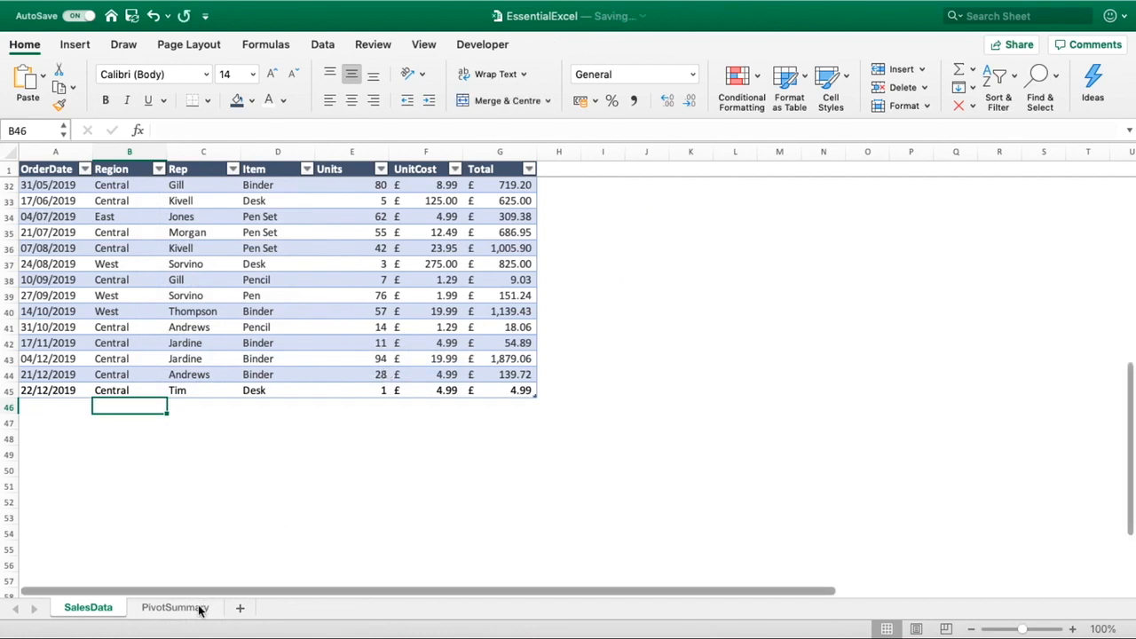
# Step: Refresh the pivot table on the PivotSummary sheet again after the record's deletion
pyautogui.click(197, 608)
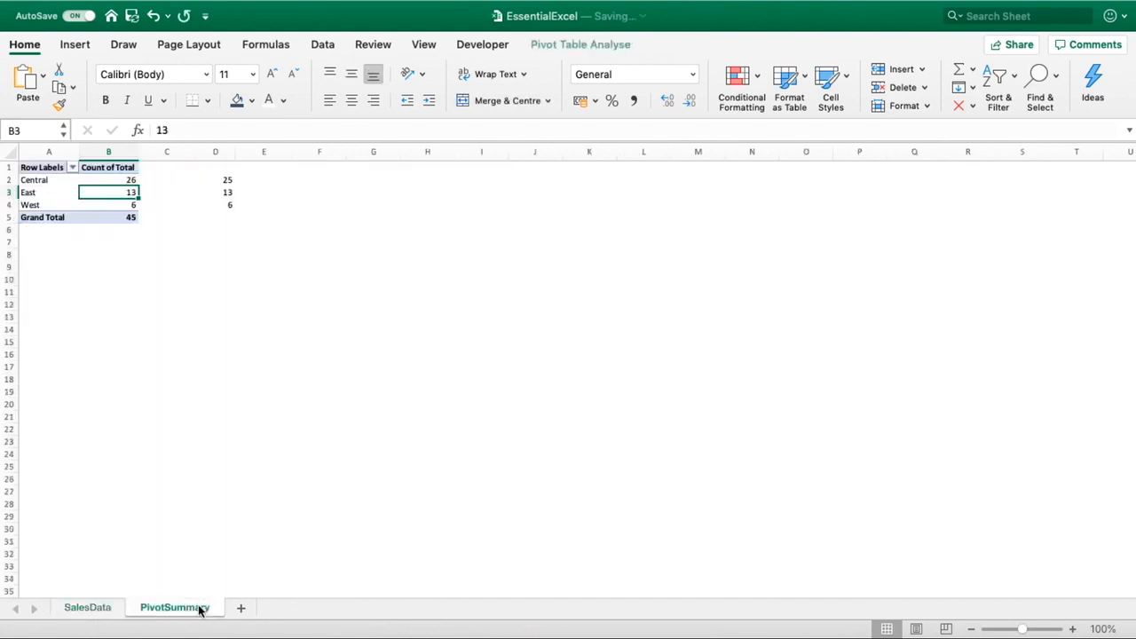
pyautogui.rightClick(128, 192)
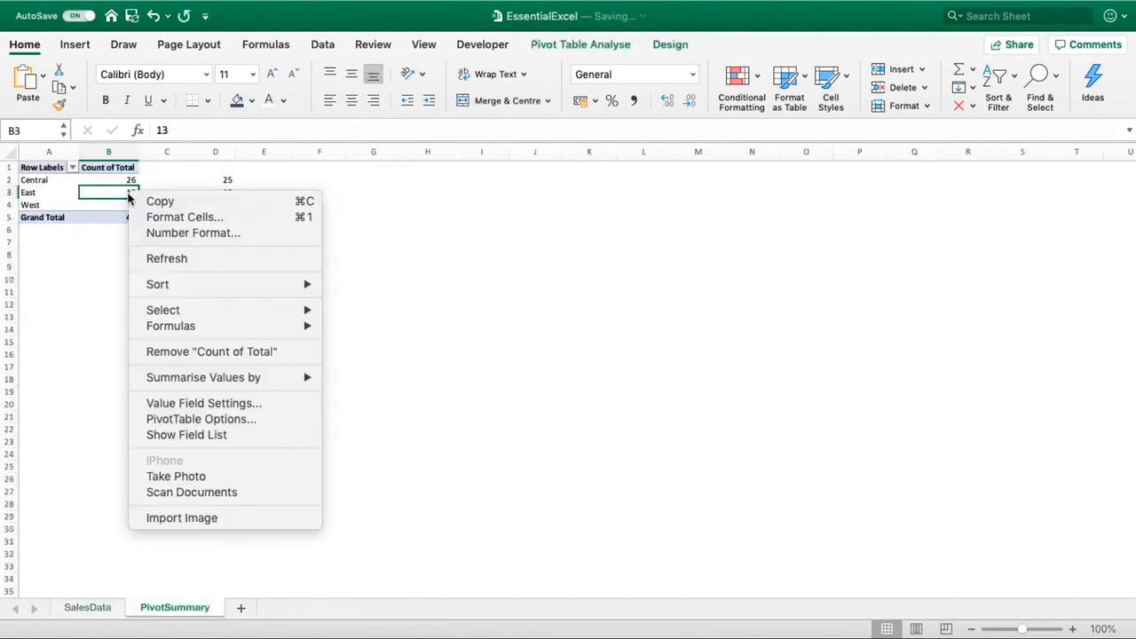
pyautogui.click(175, 257)
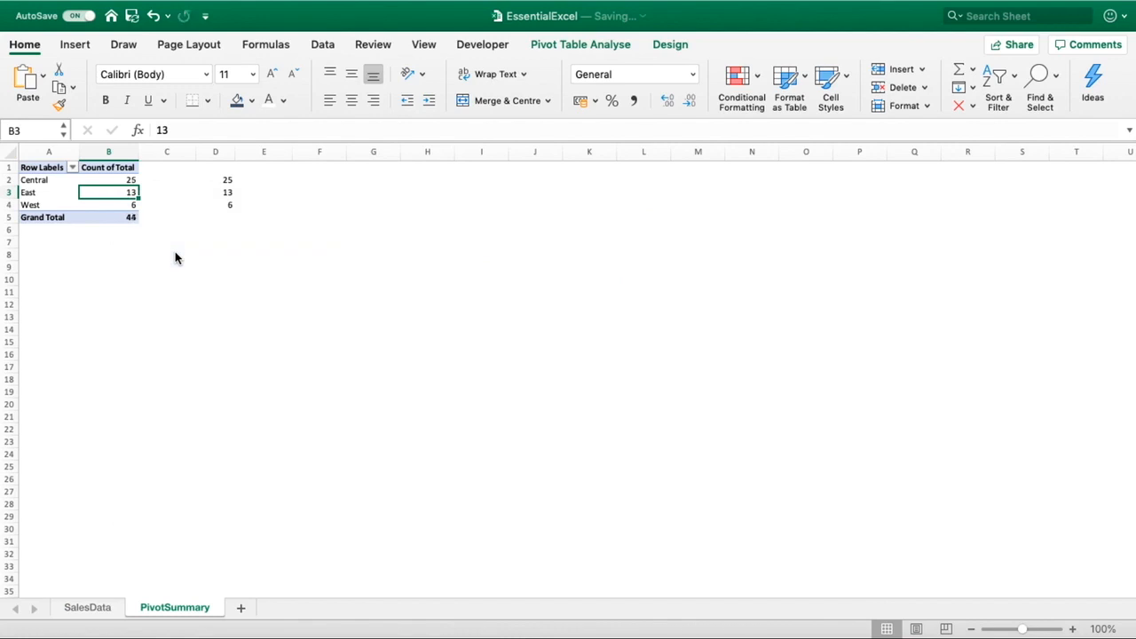